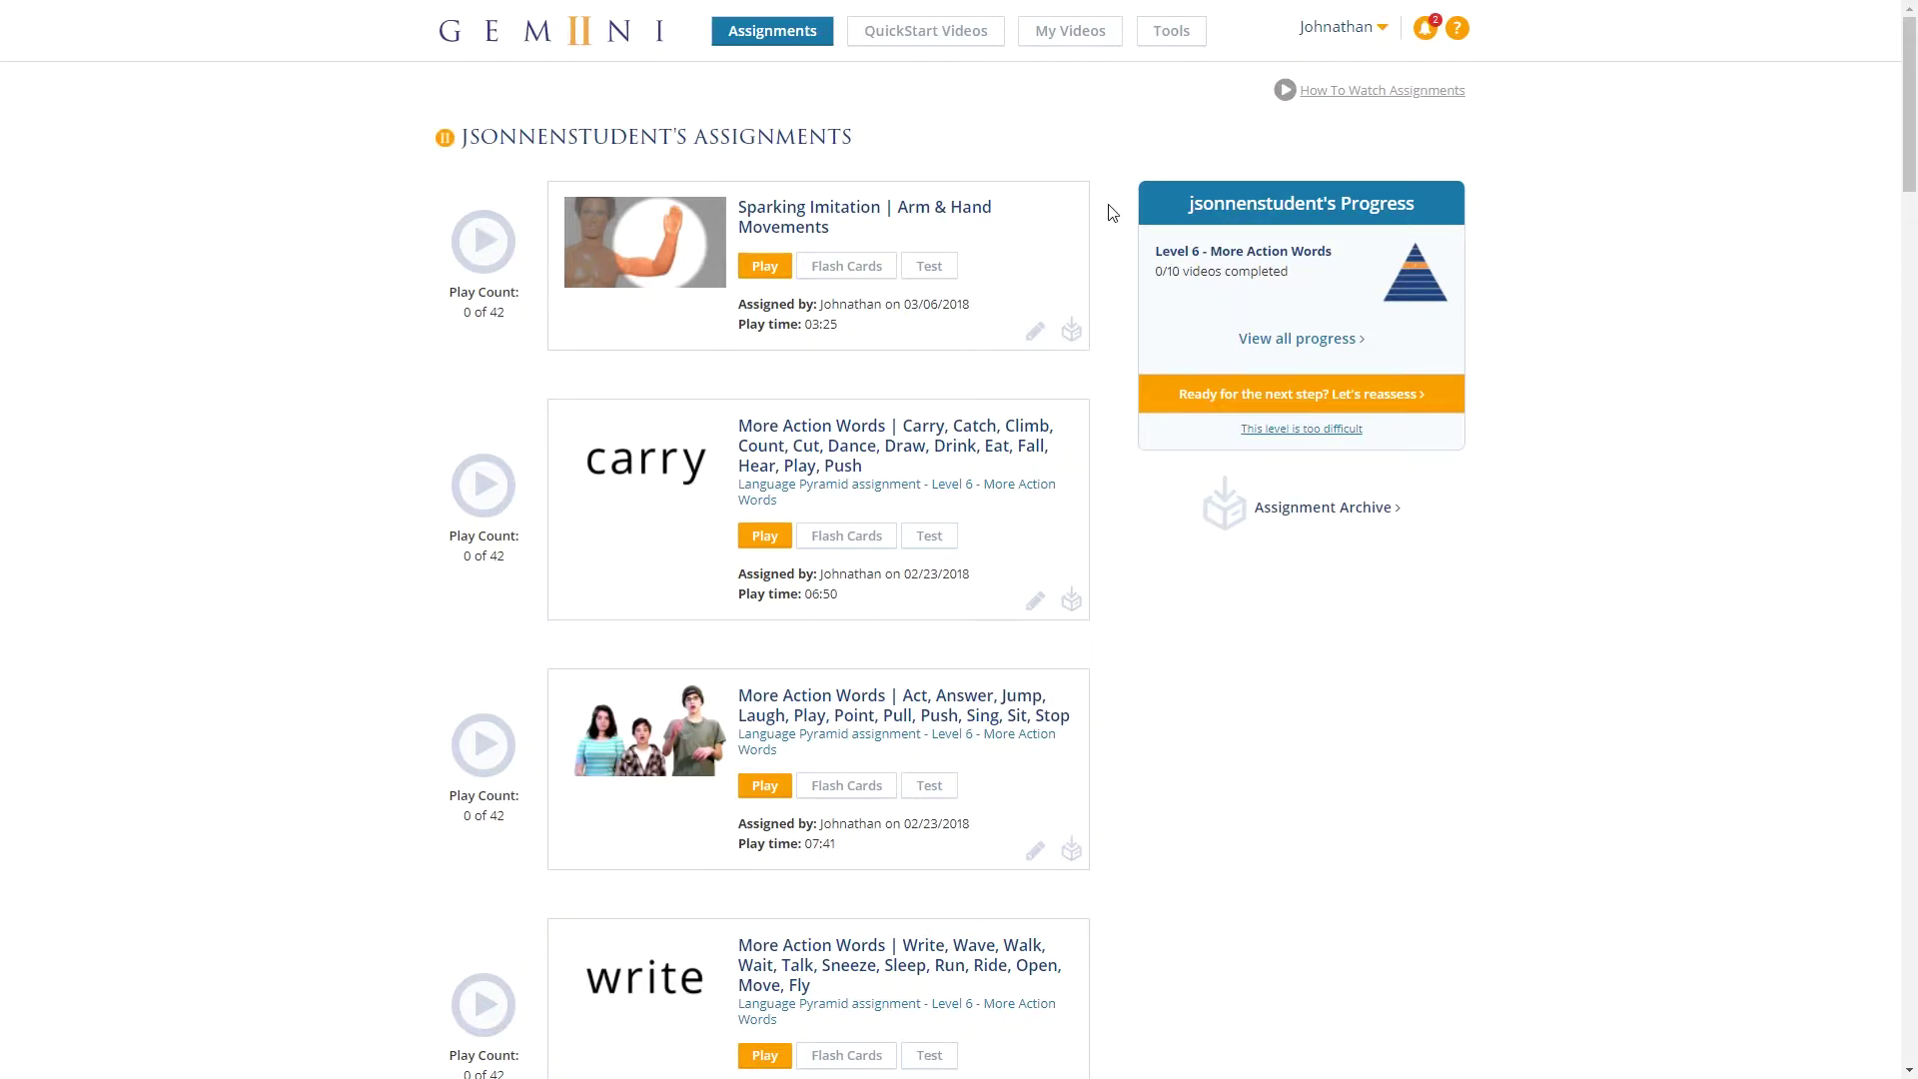
Step: Start uploading a new personal clip to My Clips and name it Milo
{"action": "left_click", "coordinate": [1102, 43]}
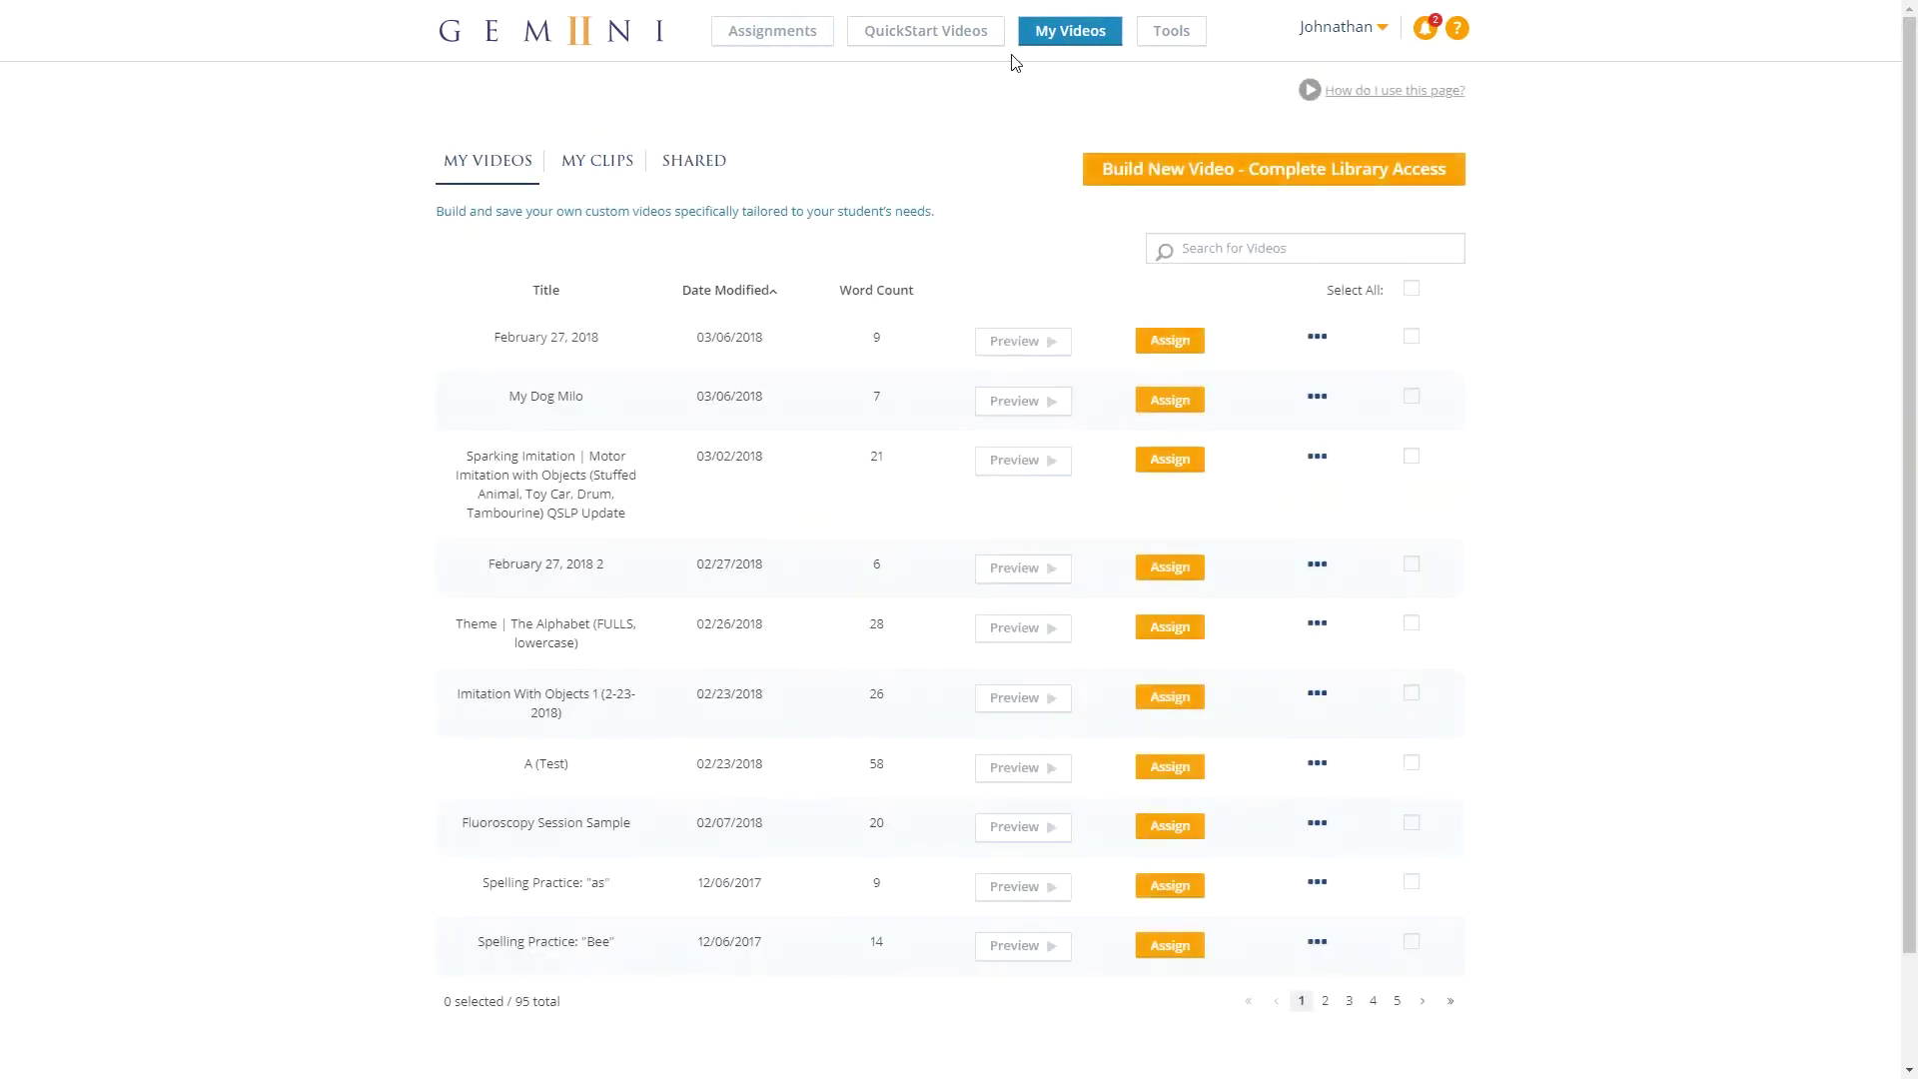
{"action": "left_click", "coordinate": [627, 165]}
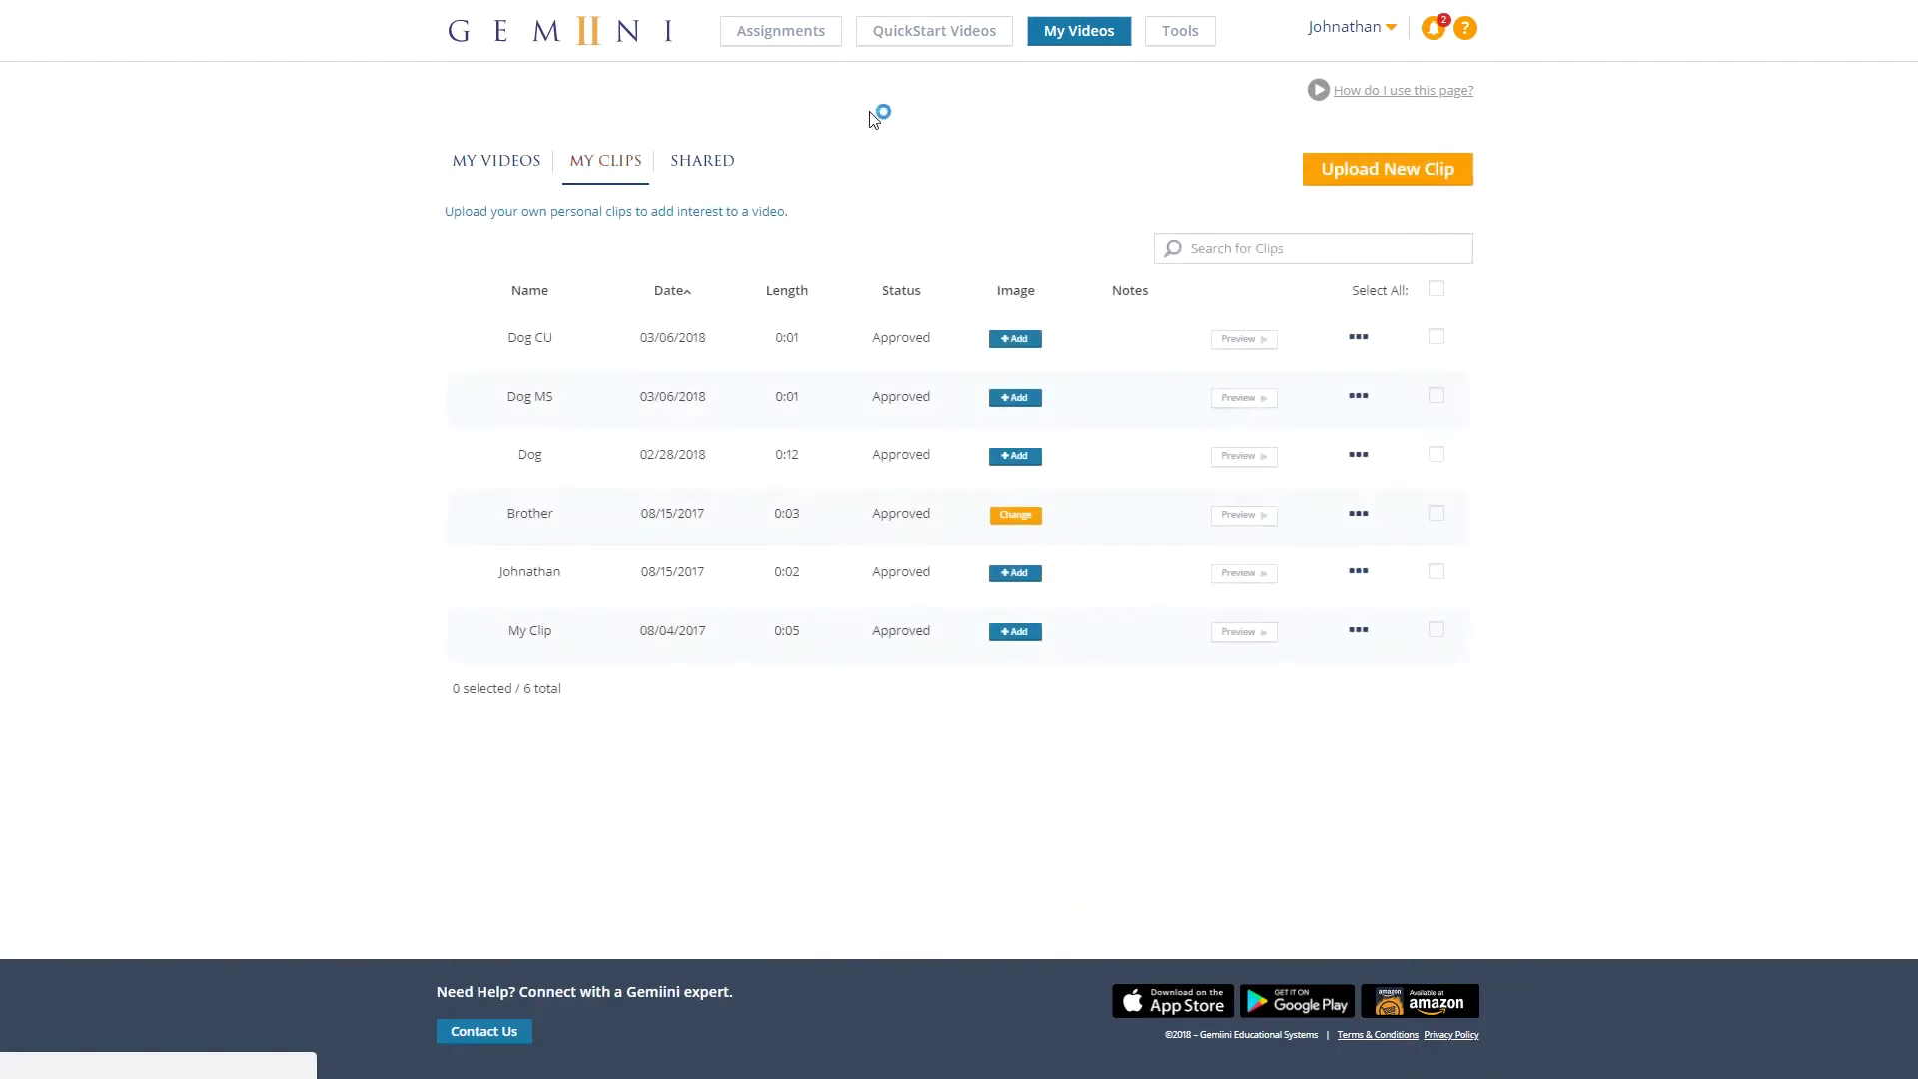
{"action": "left_click", "coordinate": [1396, 176]}
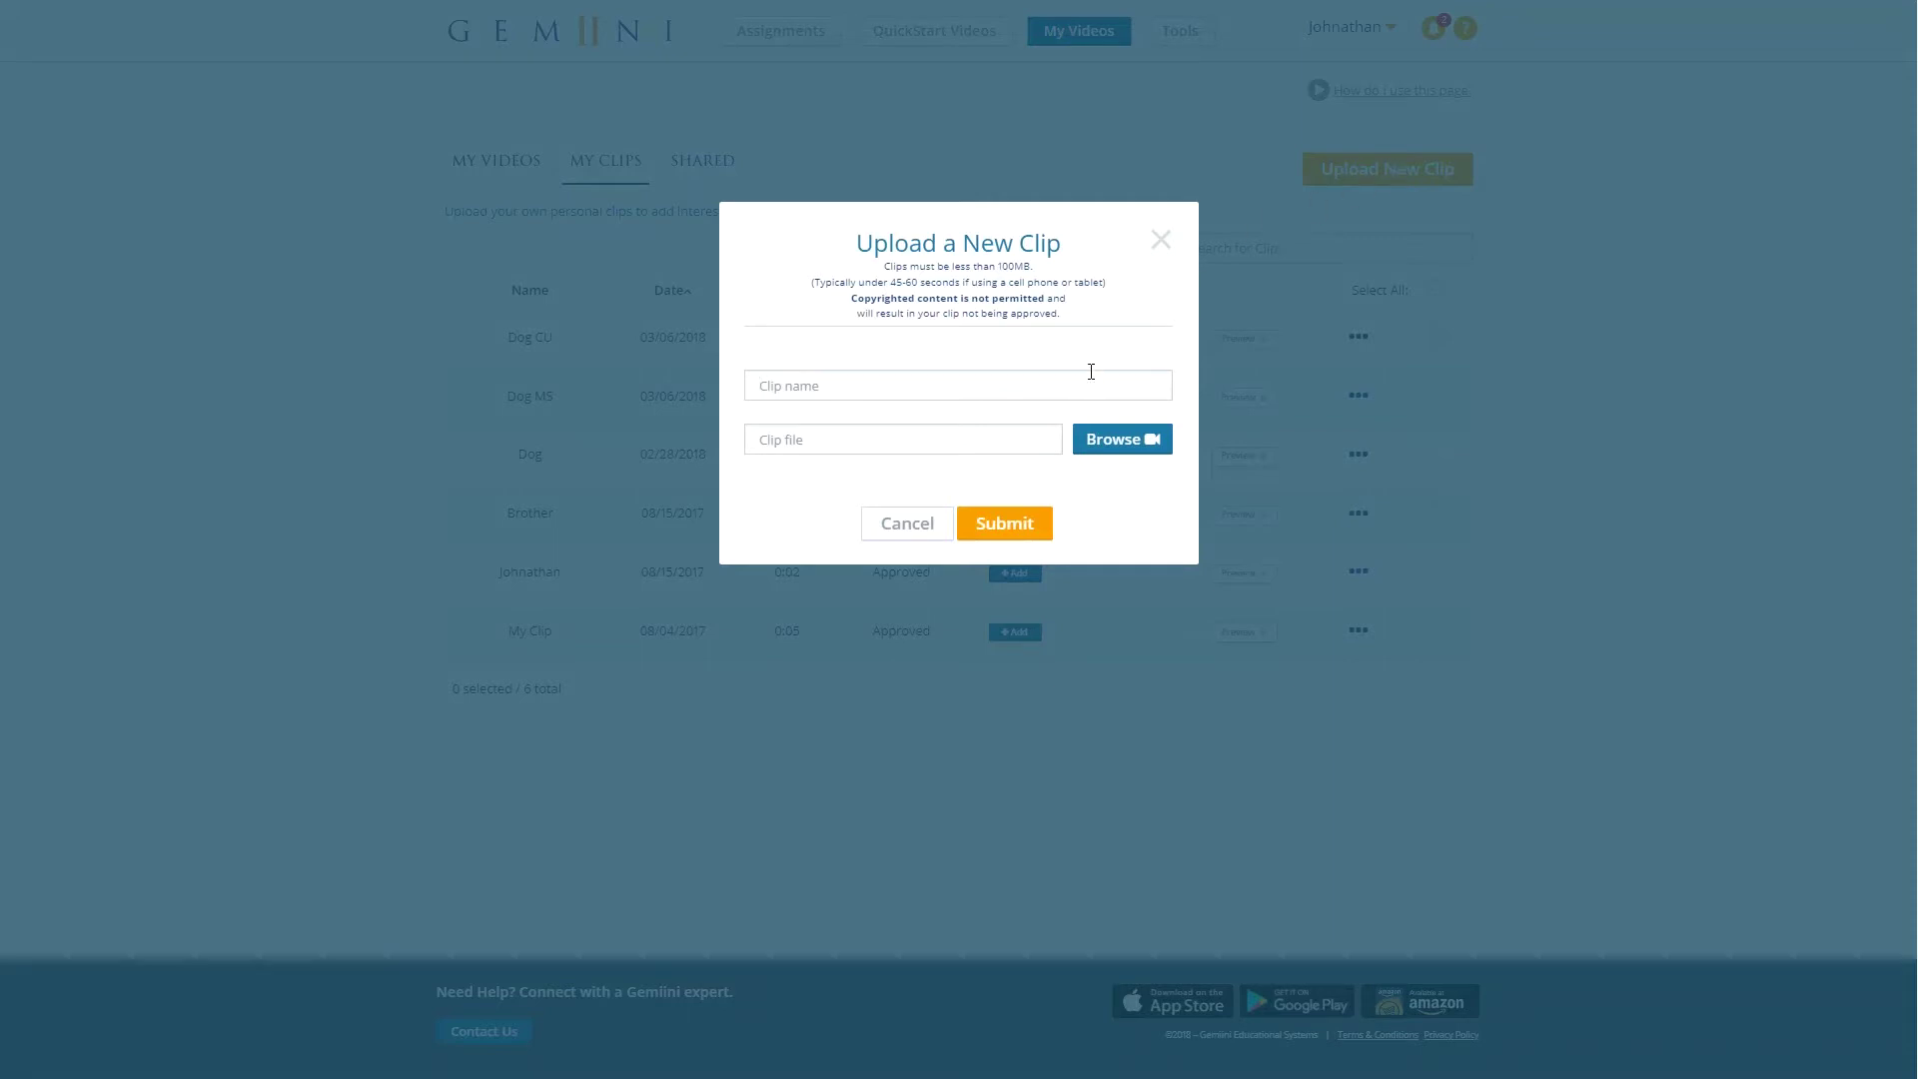
{"action": "type", "text": "Milo"}
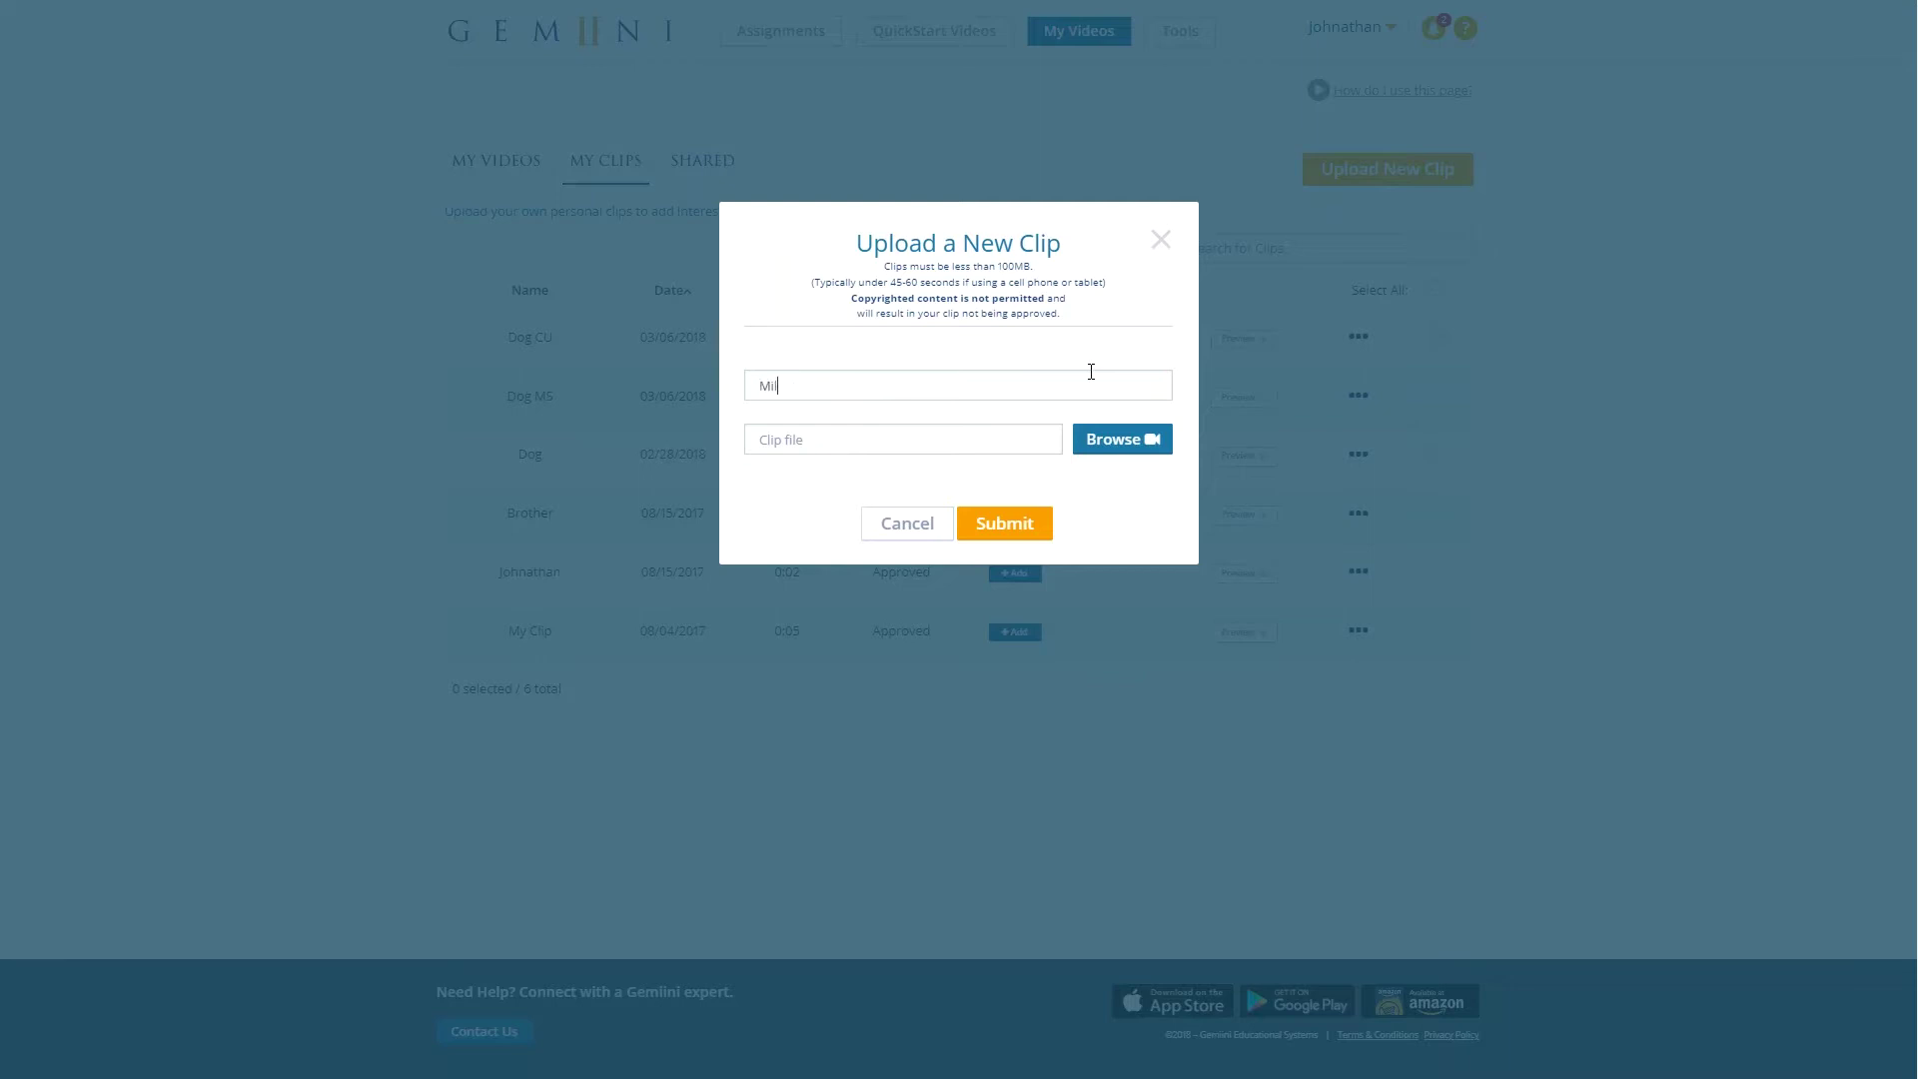
Step: Attach the dog video file to the new clip and submit it for approval
{"action": "left_click", "coordinate": [1129, 446]}
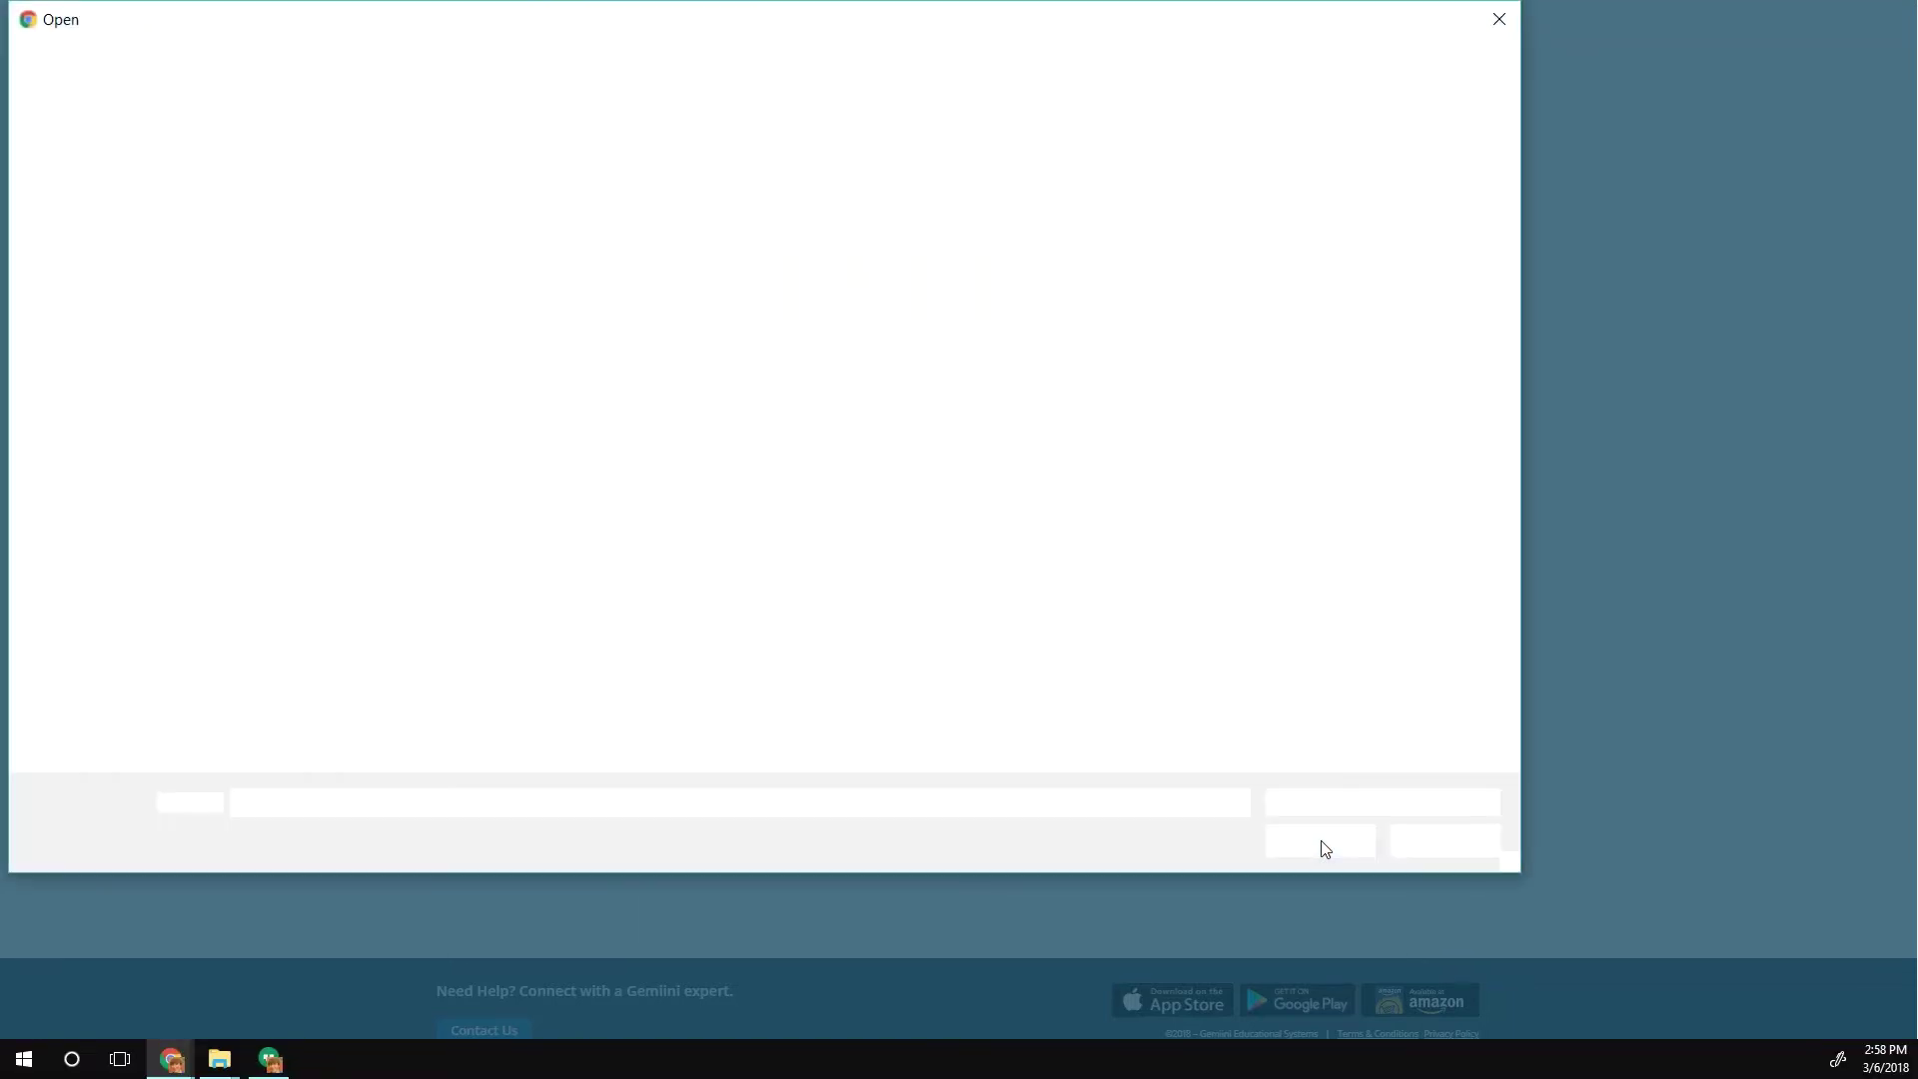
{"action": "left_click", "coordinate": [837, 261]}
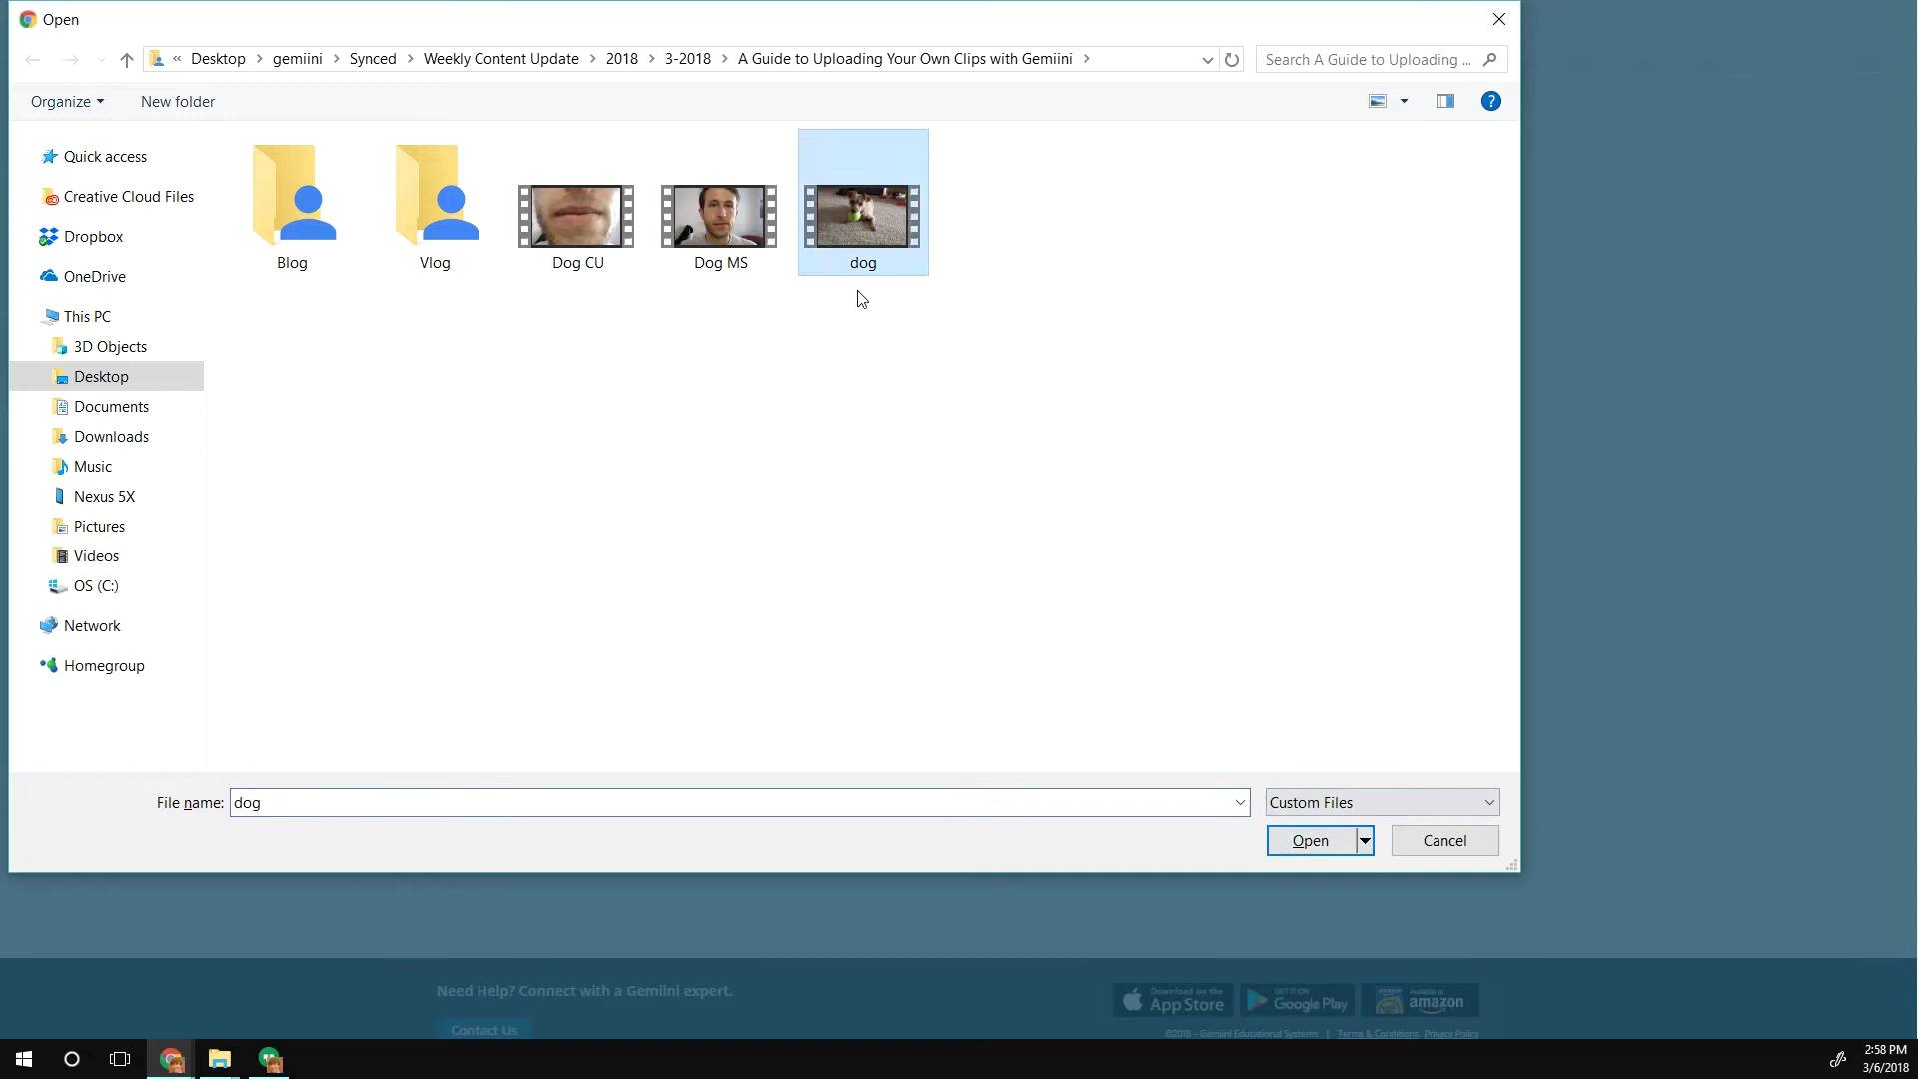
{"action": "left_click", "coordinate": [1279, 839]}
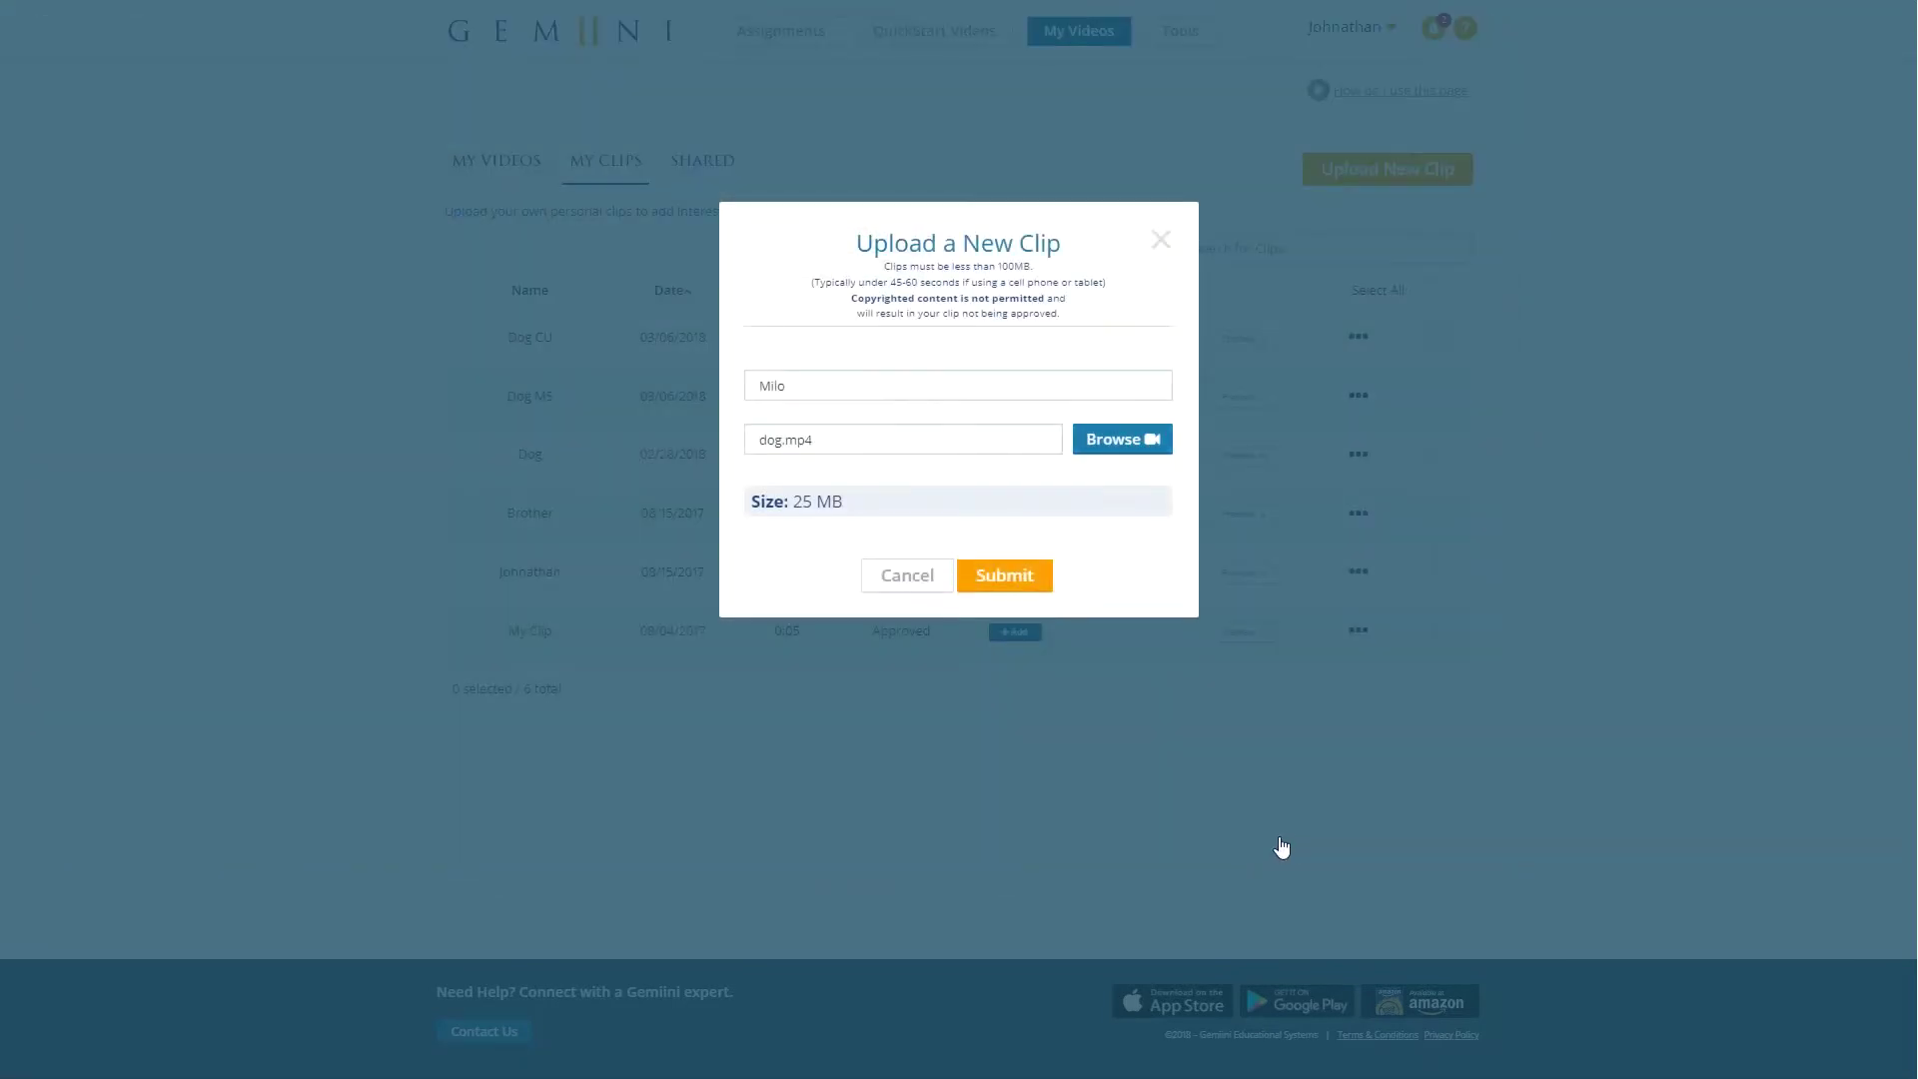
{"action": "left_click", "coordinate": [1032, 580]}
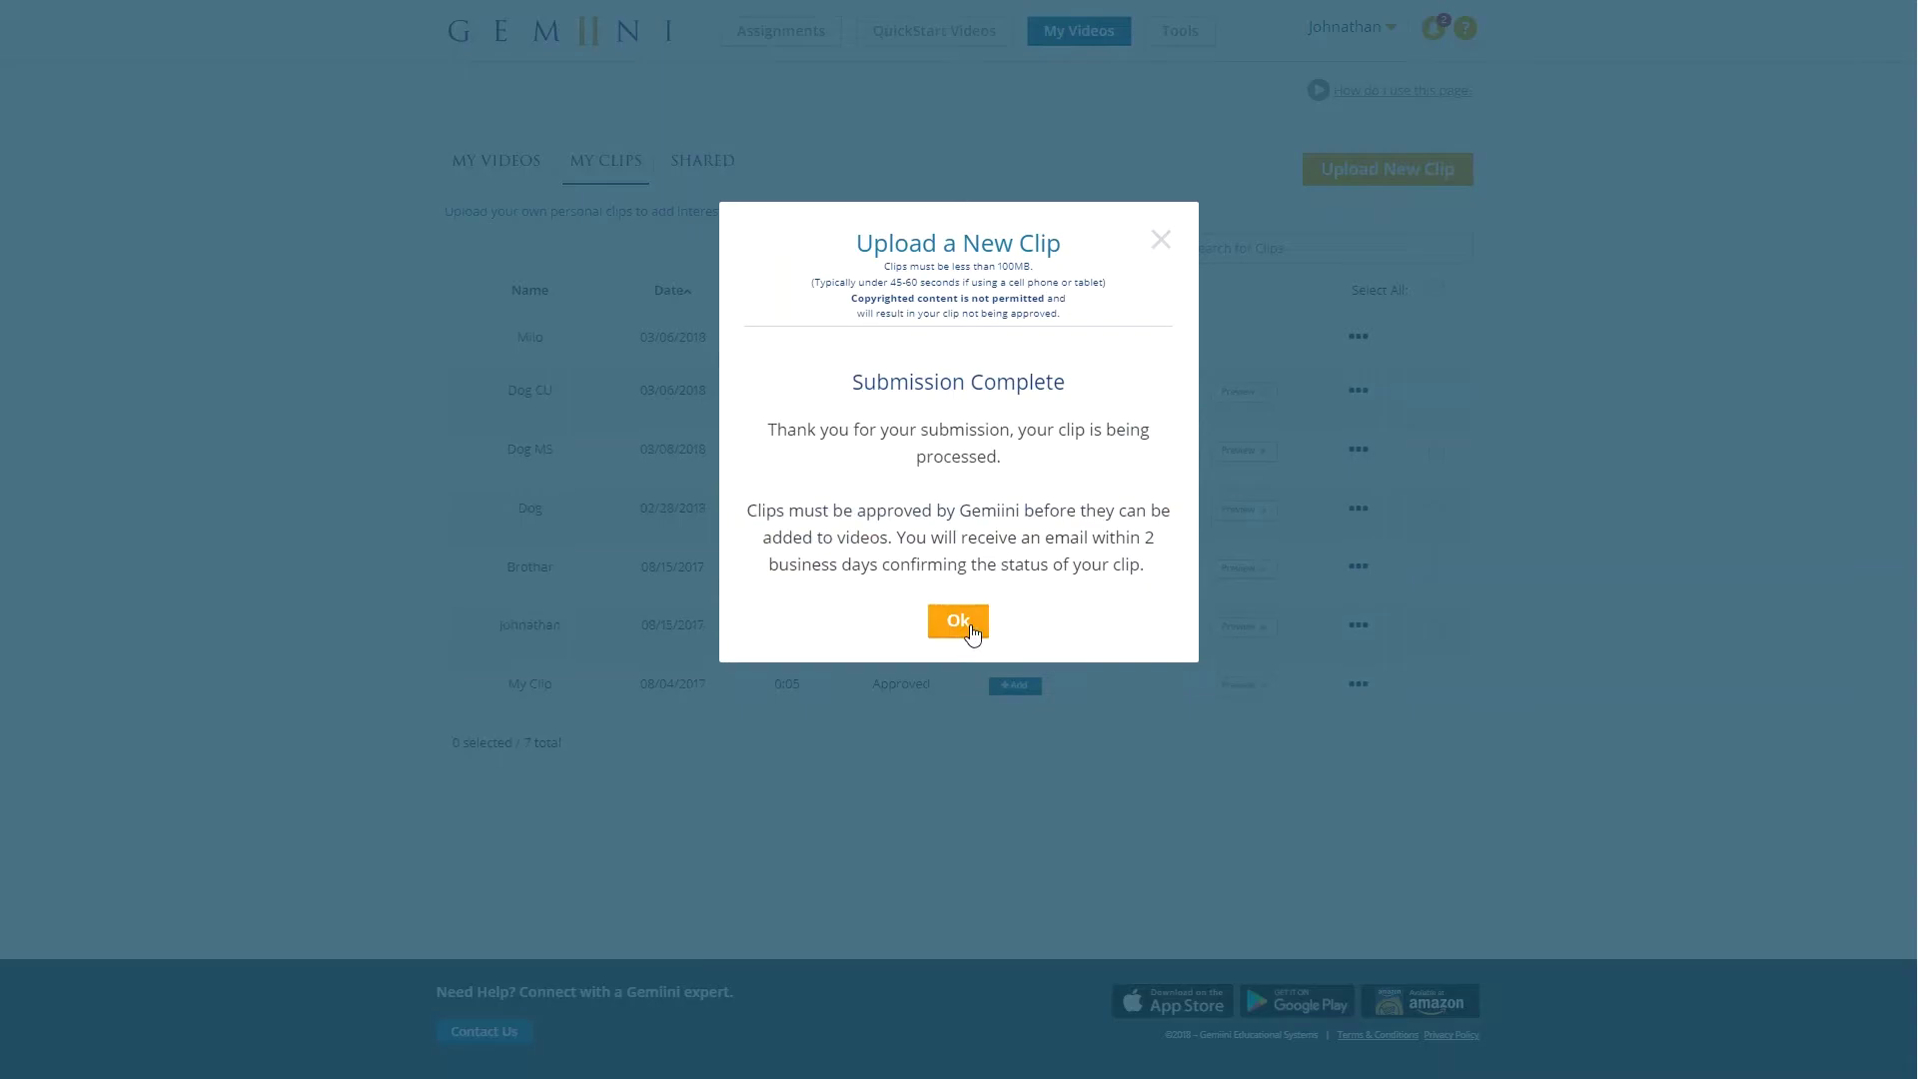
{"action": "left_click", "coordinate": [961, 624]}
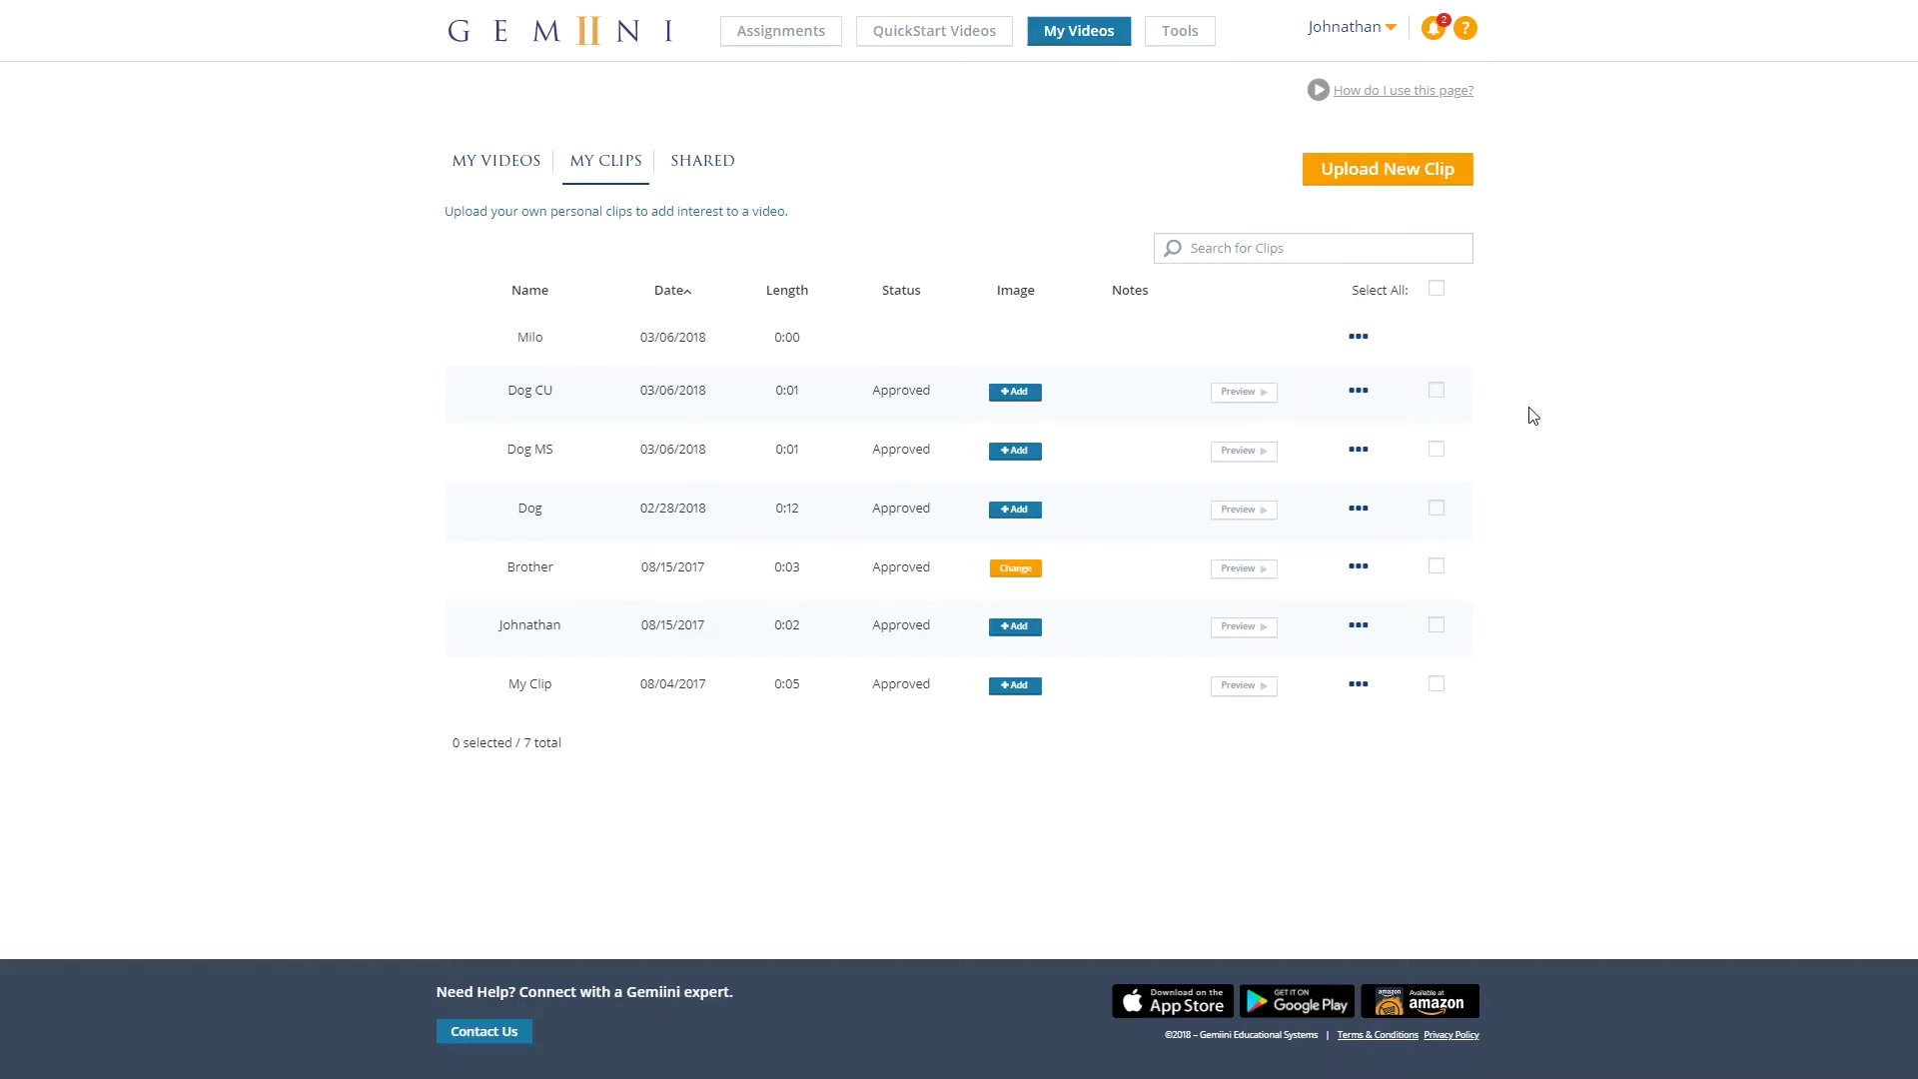
Step: Start building a new video and add the custom Dog clip from the personal clips to it
{"action": "left_click", "coordinate": [1357, 393]}
{"action": "left_click", "coordinate": [483, 163]}
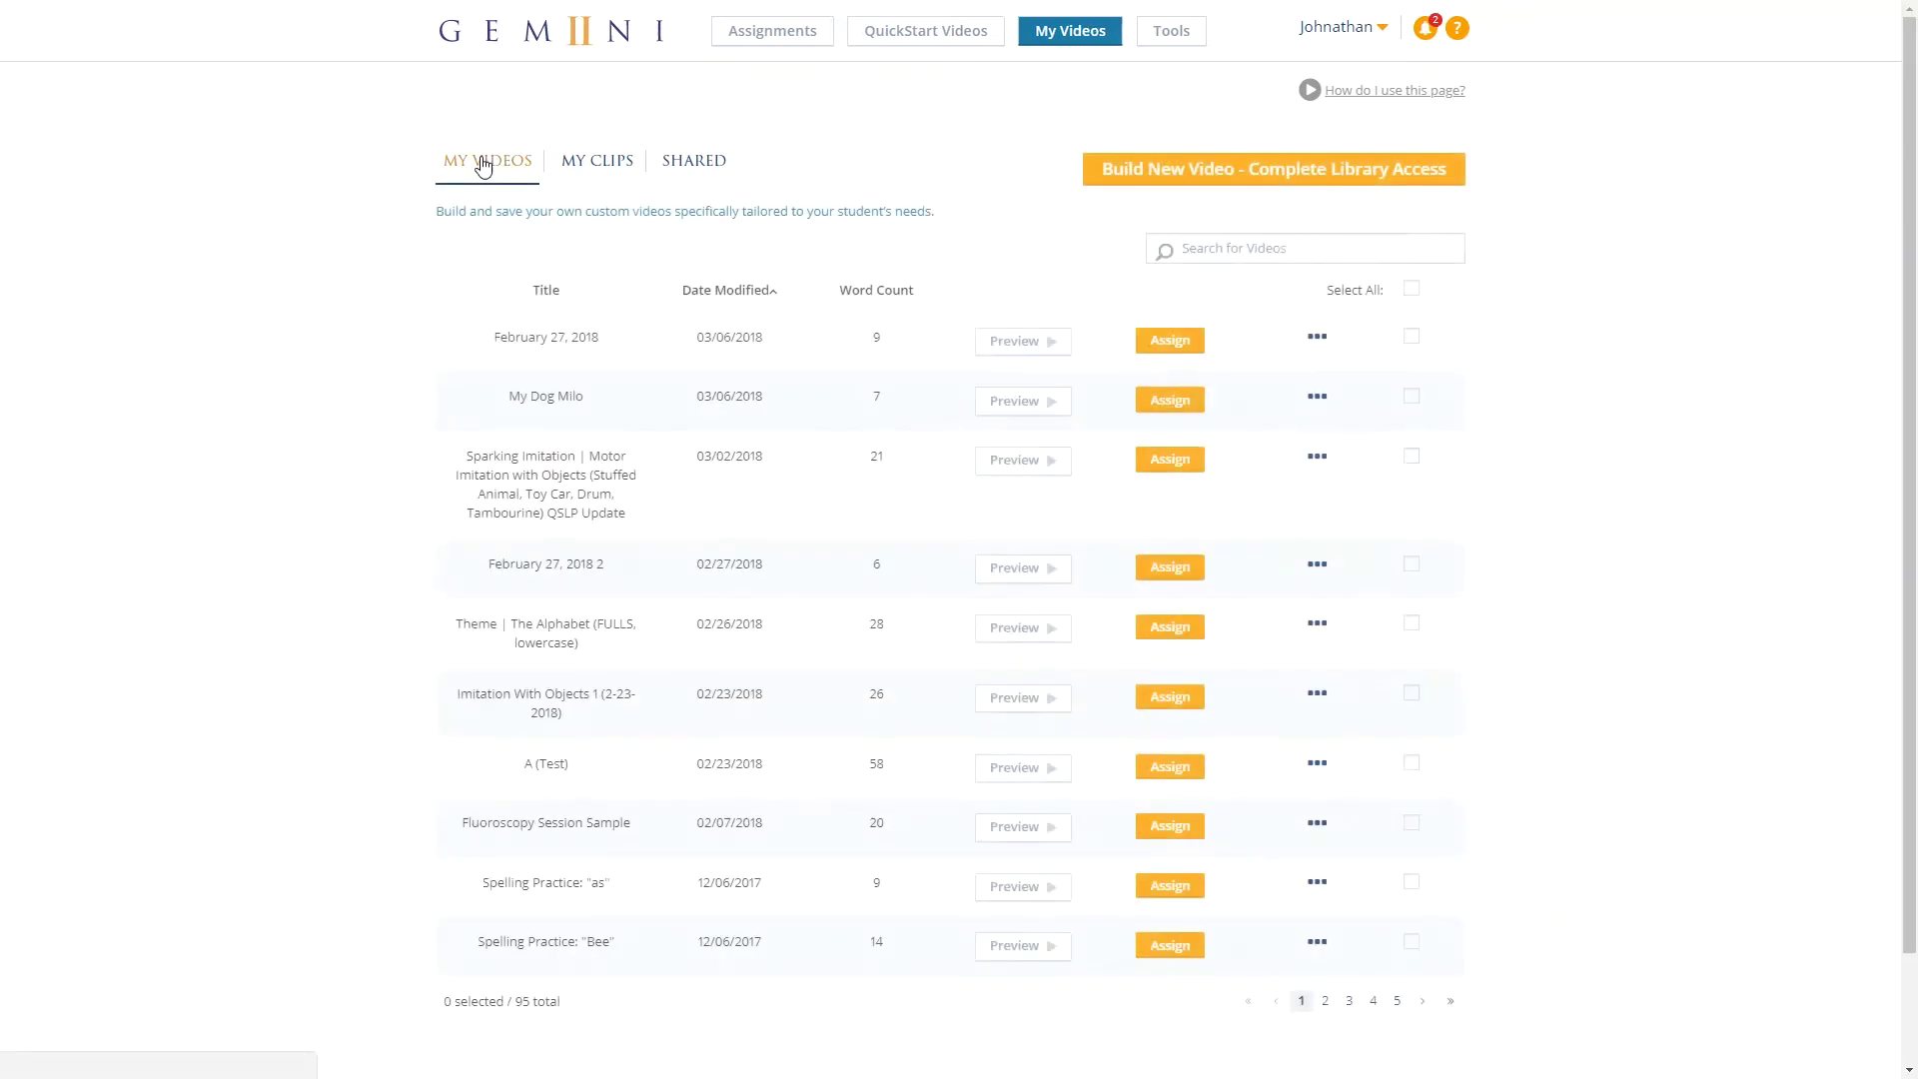
{"action": "left_click", "coordinate": [1301, 184]}
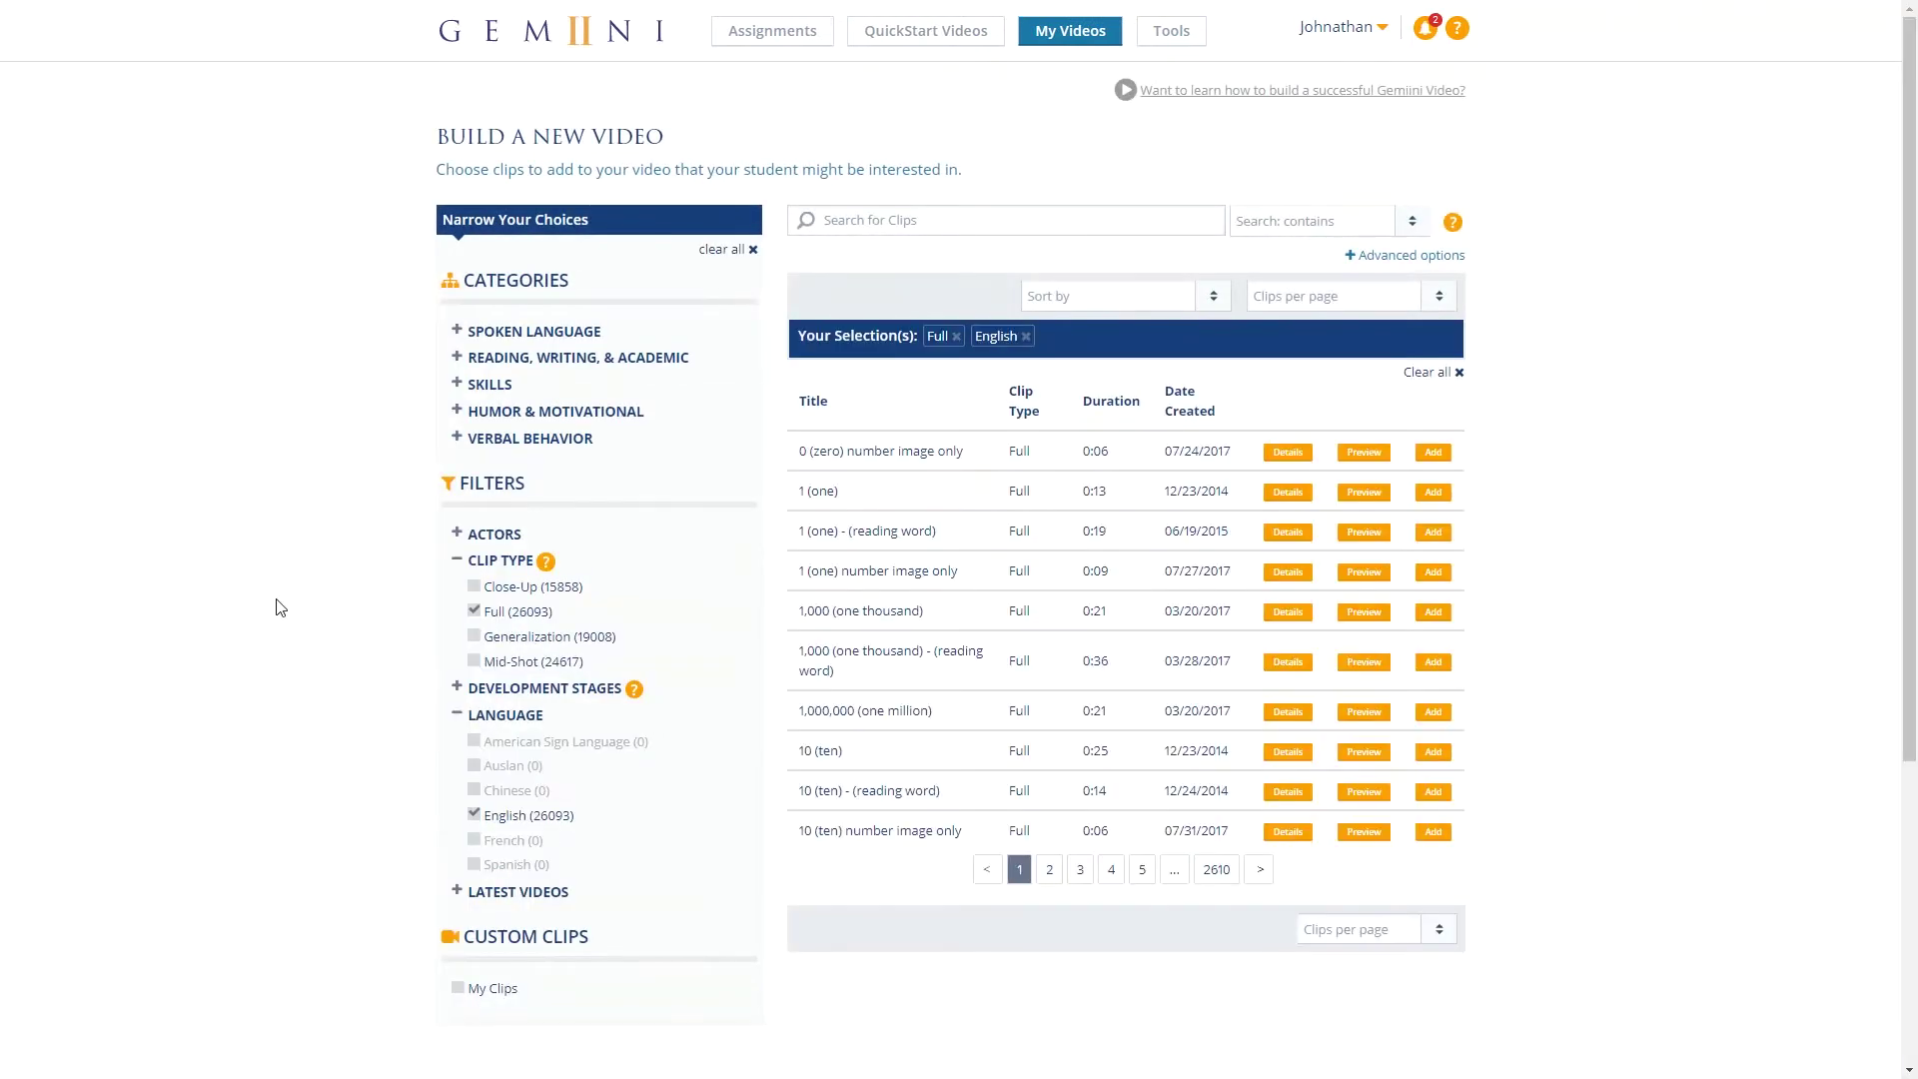
{"action": "scroll", "coordinate": [280, 607], "scroll_direction": "down", "scroll_amount": 3}
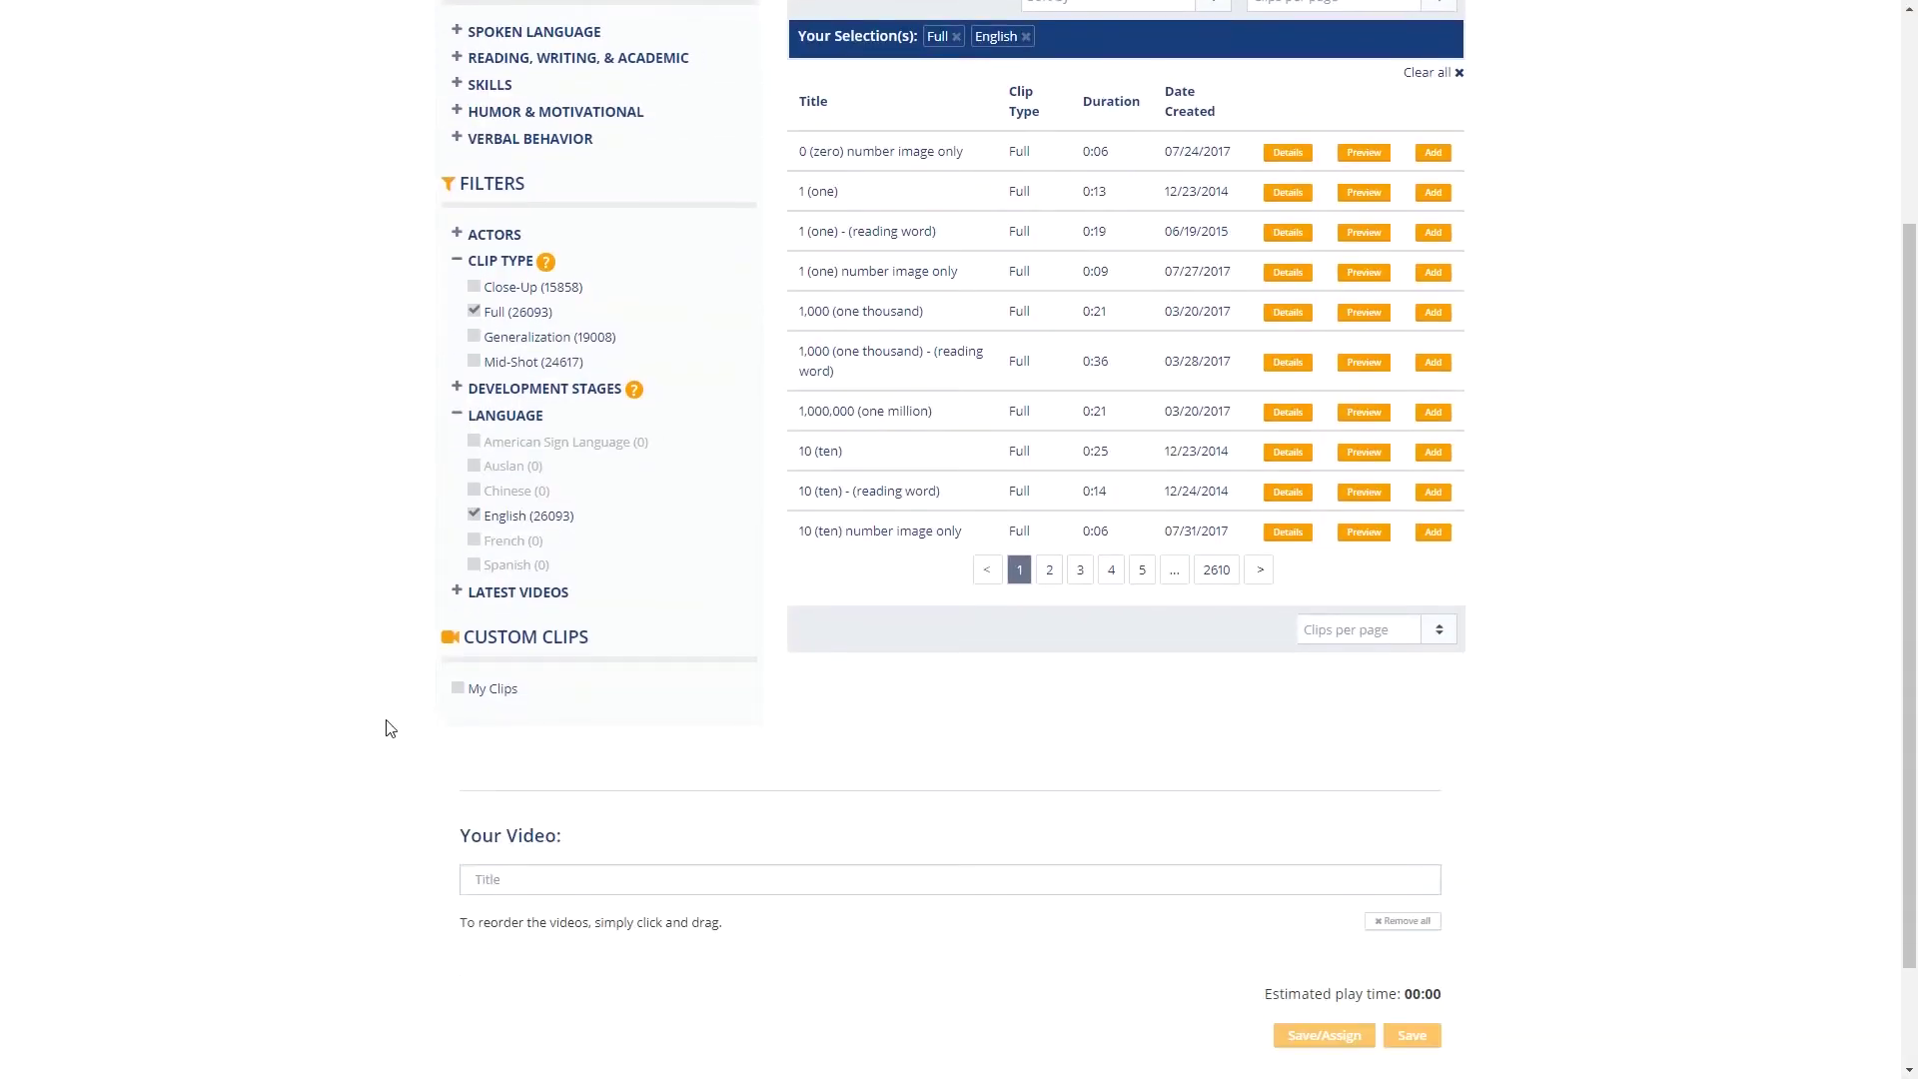
{"action": "left_click", "coordinate": [504, 690]}
{"action": "scroll", "coordinate": [783, 717], "scroll_direction": "up", "scroll_amount": 3}
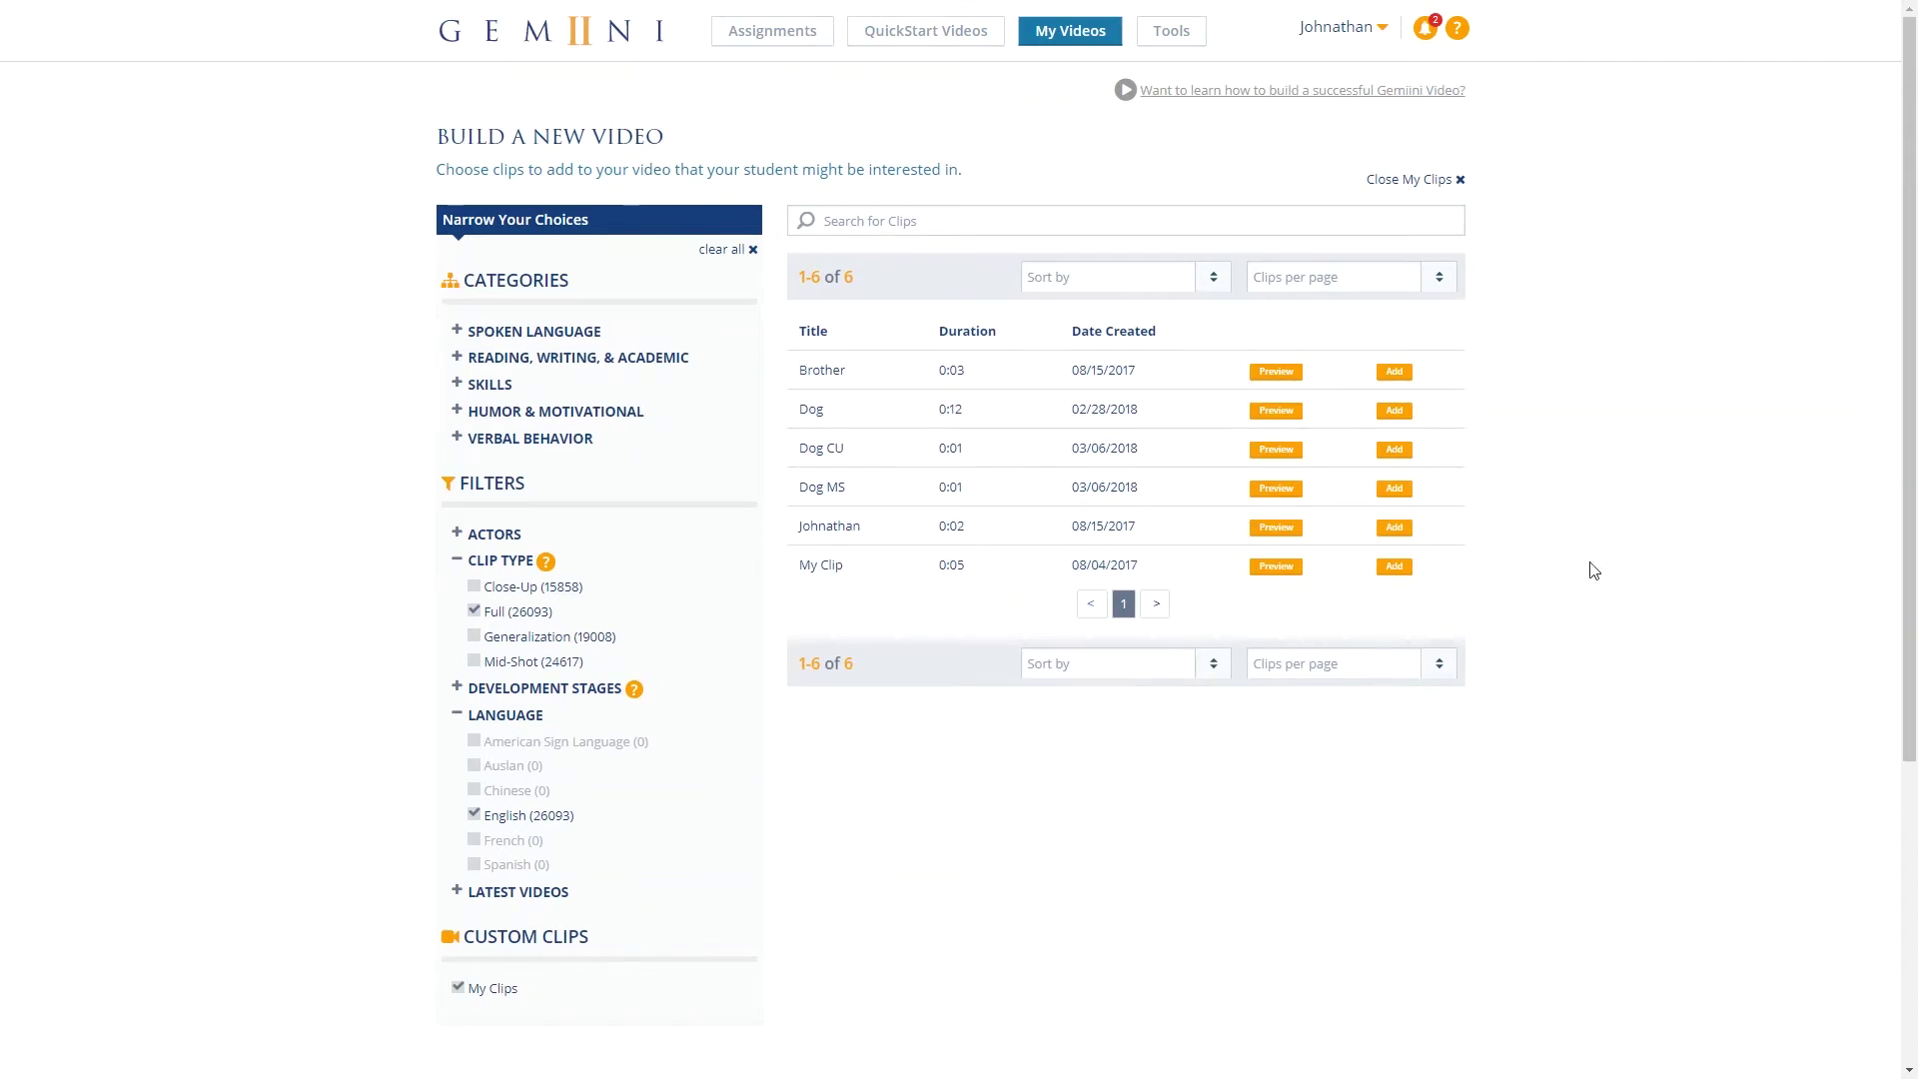
{"action": "left_click", "coordinate": [1397, 411]}
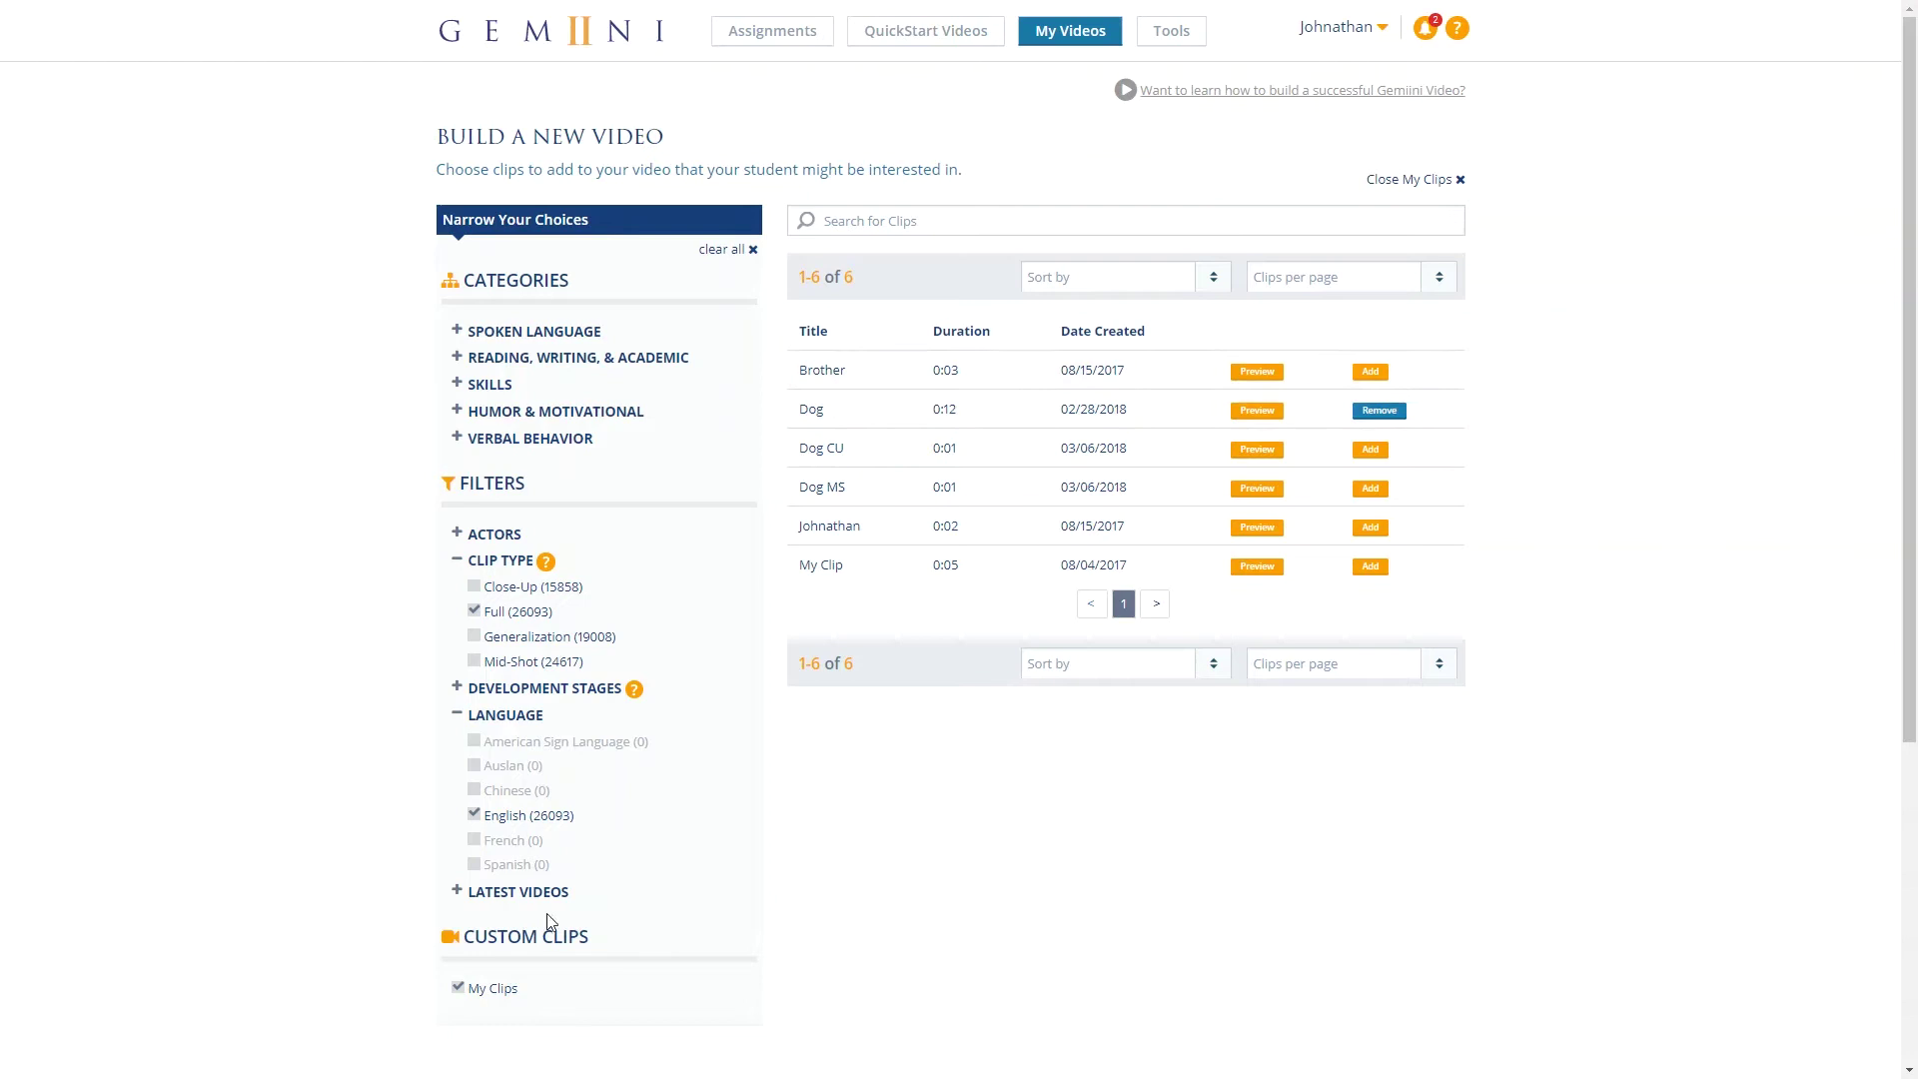
Step: Search the clip library for titles starting with Dog, including Close-Up and Mid-Shot clip types
{"action": "left_click", "coordinate": [497, 988]}
{"action": "left_click", "coordinate": [932, 218]}
{"action": "type", "text": "Dog"}
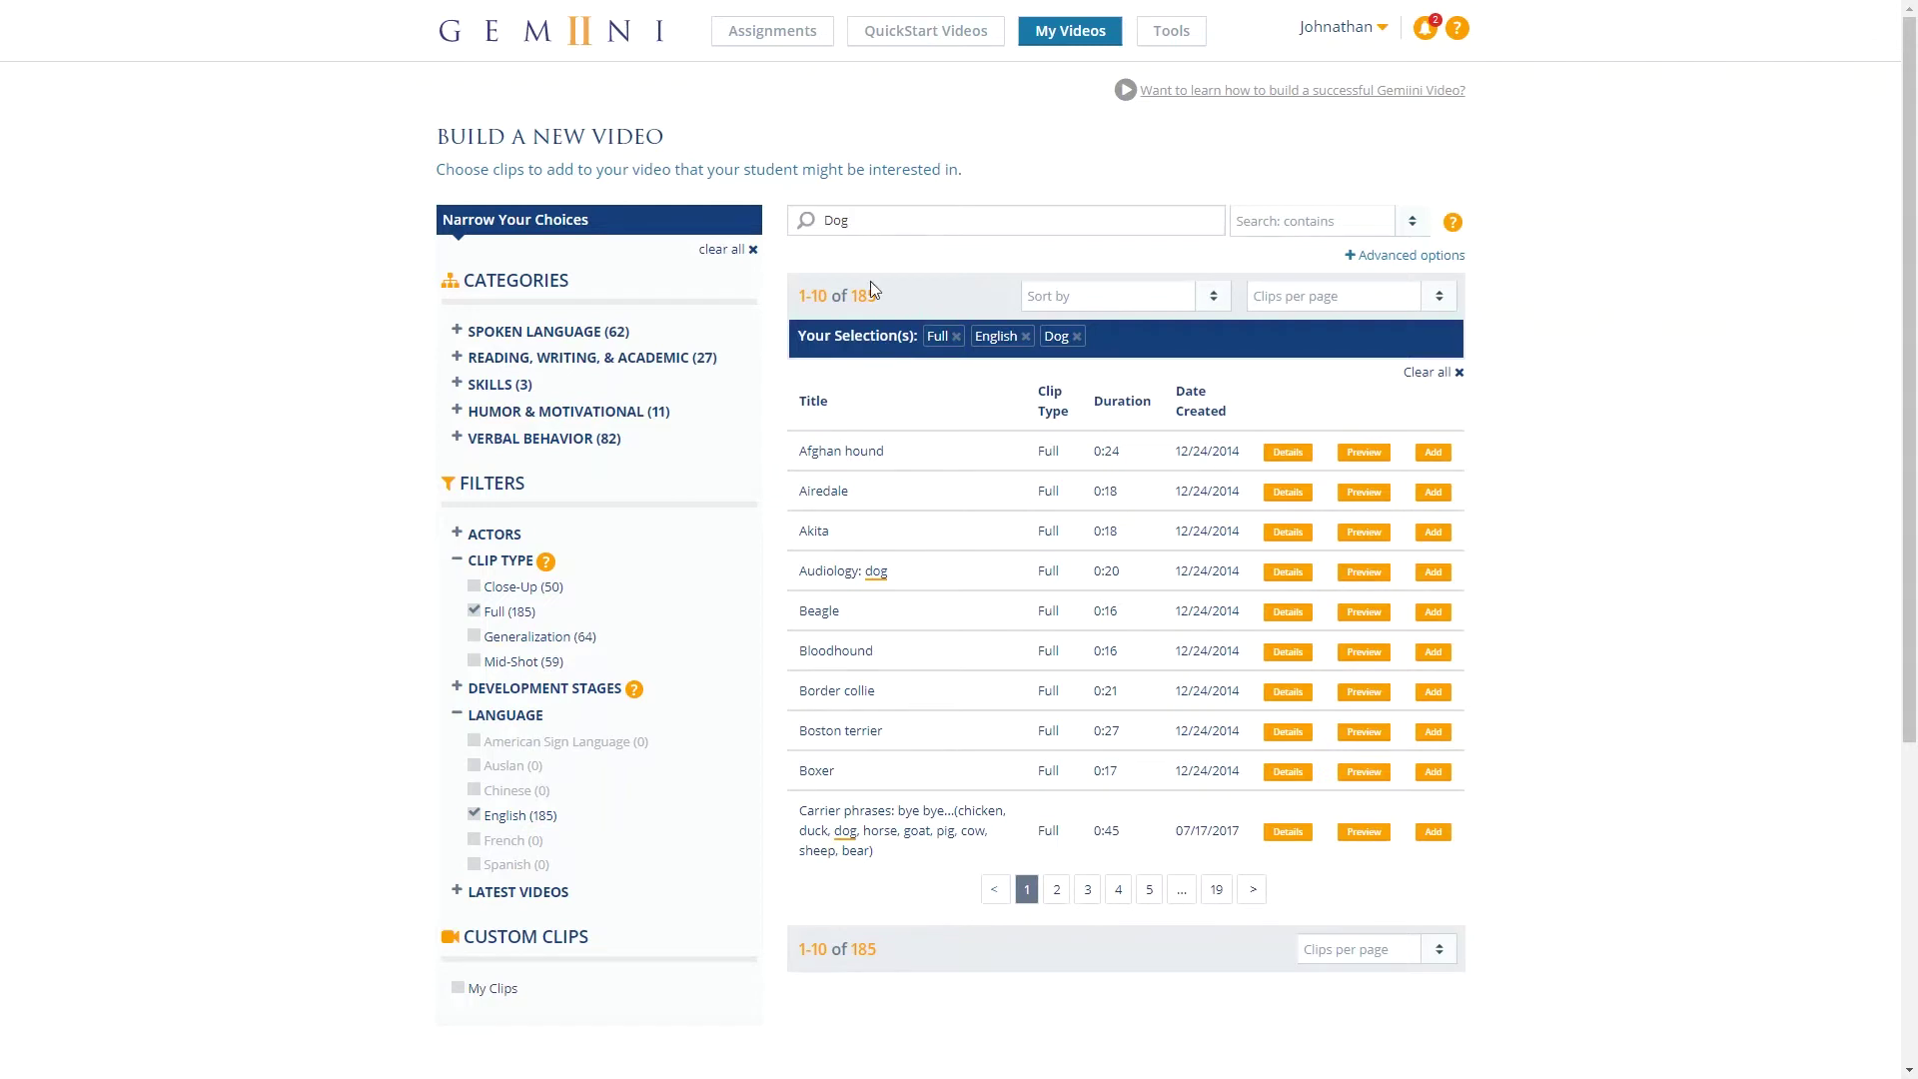
{"action": "left_click", "coordinate": [479, 587]}
{"action": "left_click", "coordinate": [515, 664]}
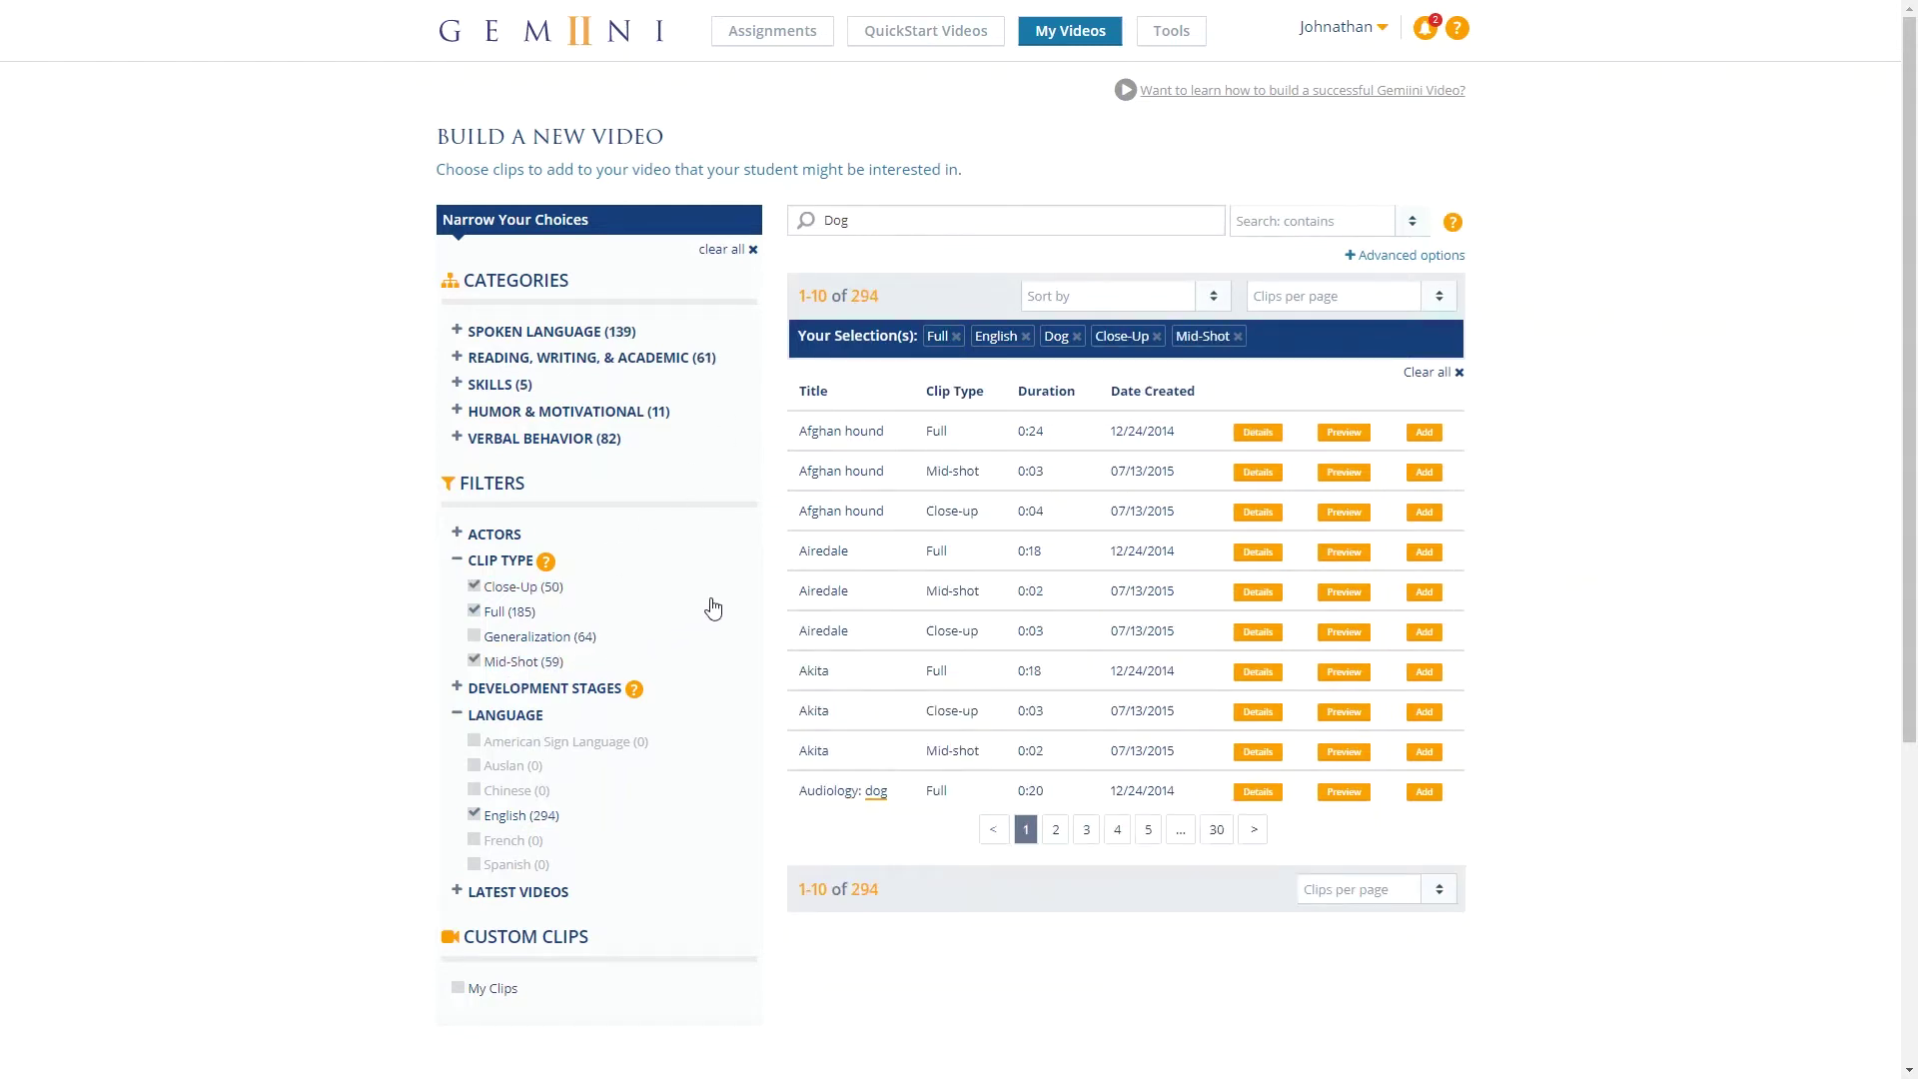
{"action": "left_click", "coordinate": [1387, 224]}
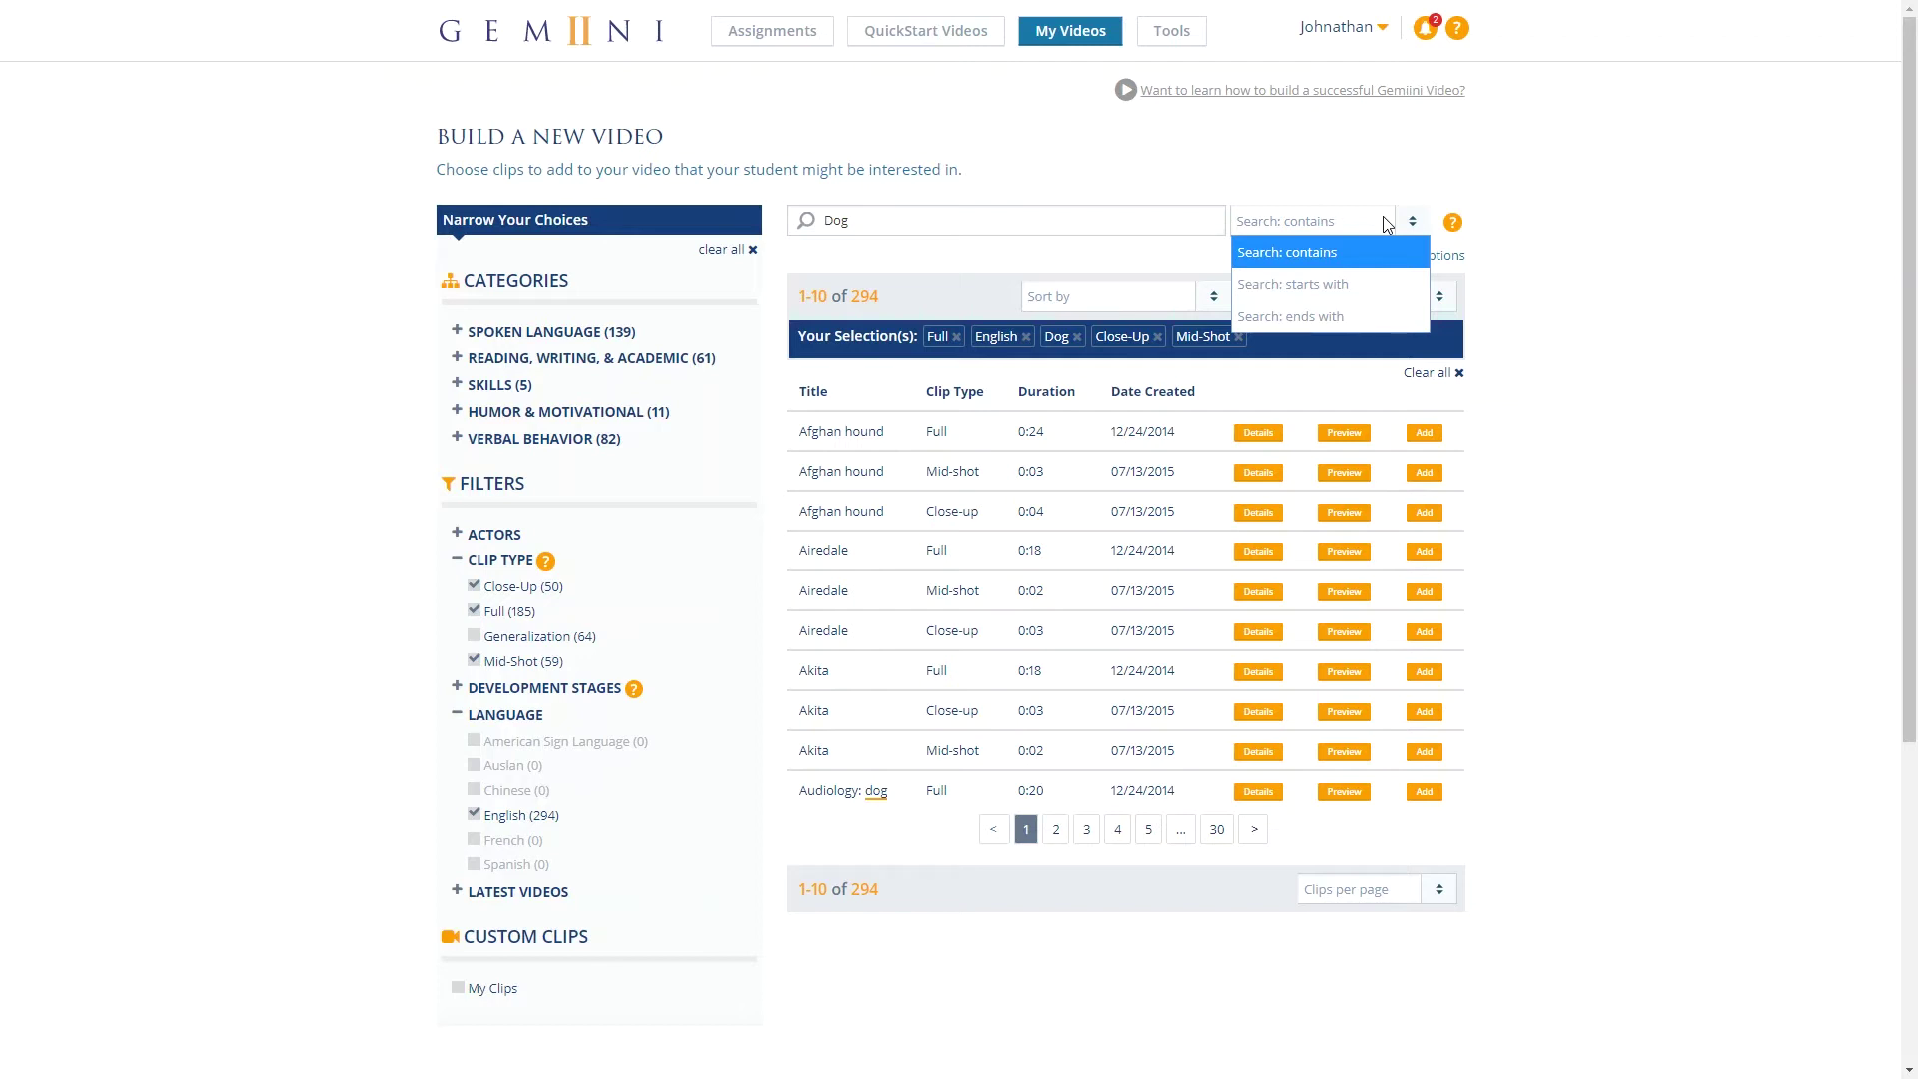
{"action": "left_click", "coordinate": [1363, 282]}
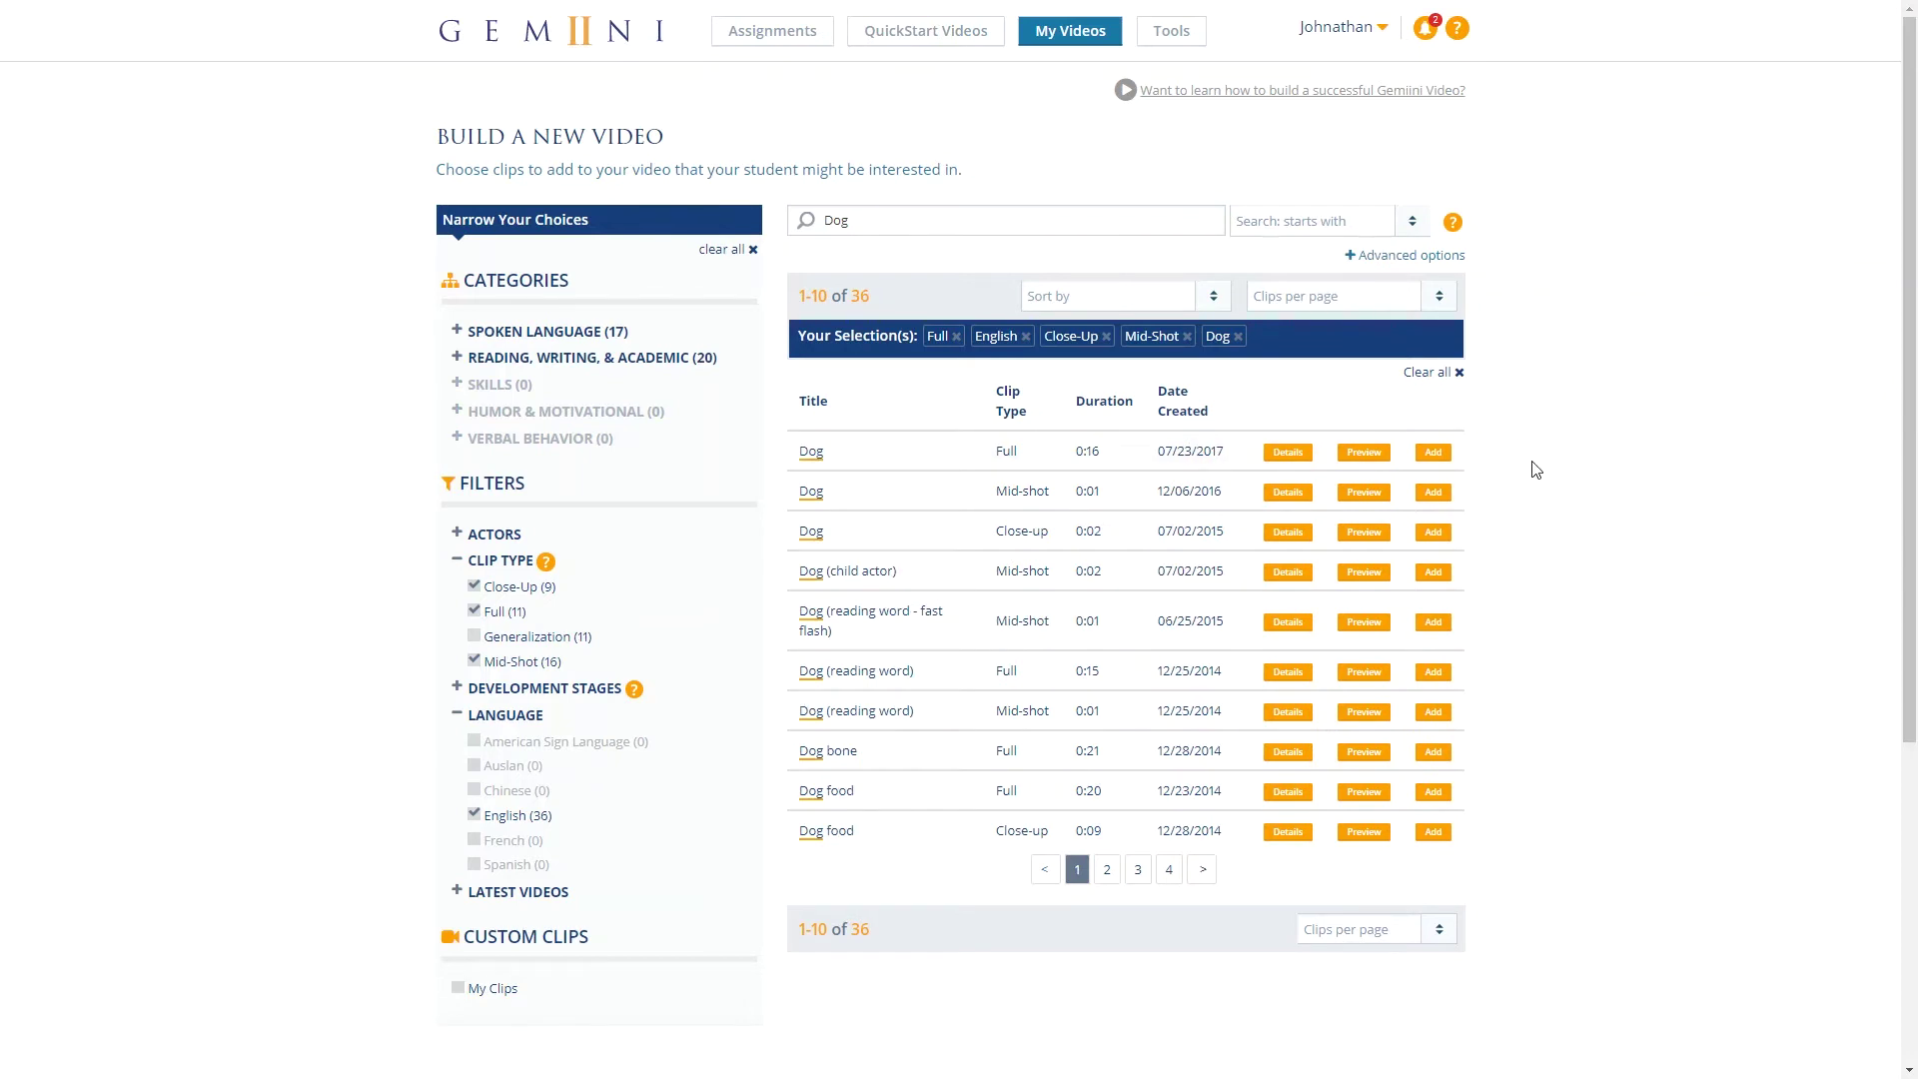
Step: Add the close-up Dog clip and the 12/06/2016 mid-shot Dog clip to the video
{"action": "left_click", "coordinate": [1431, 534]}
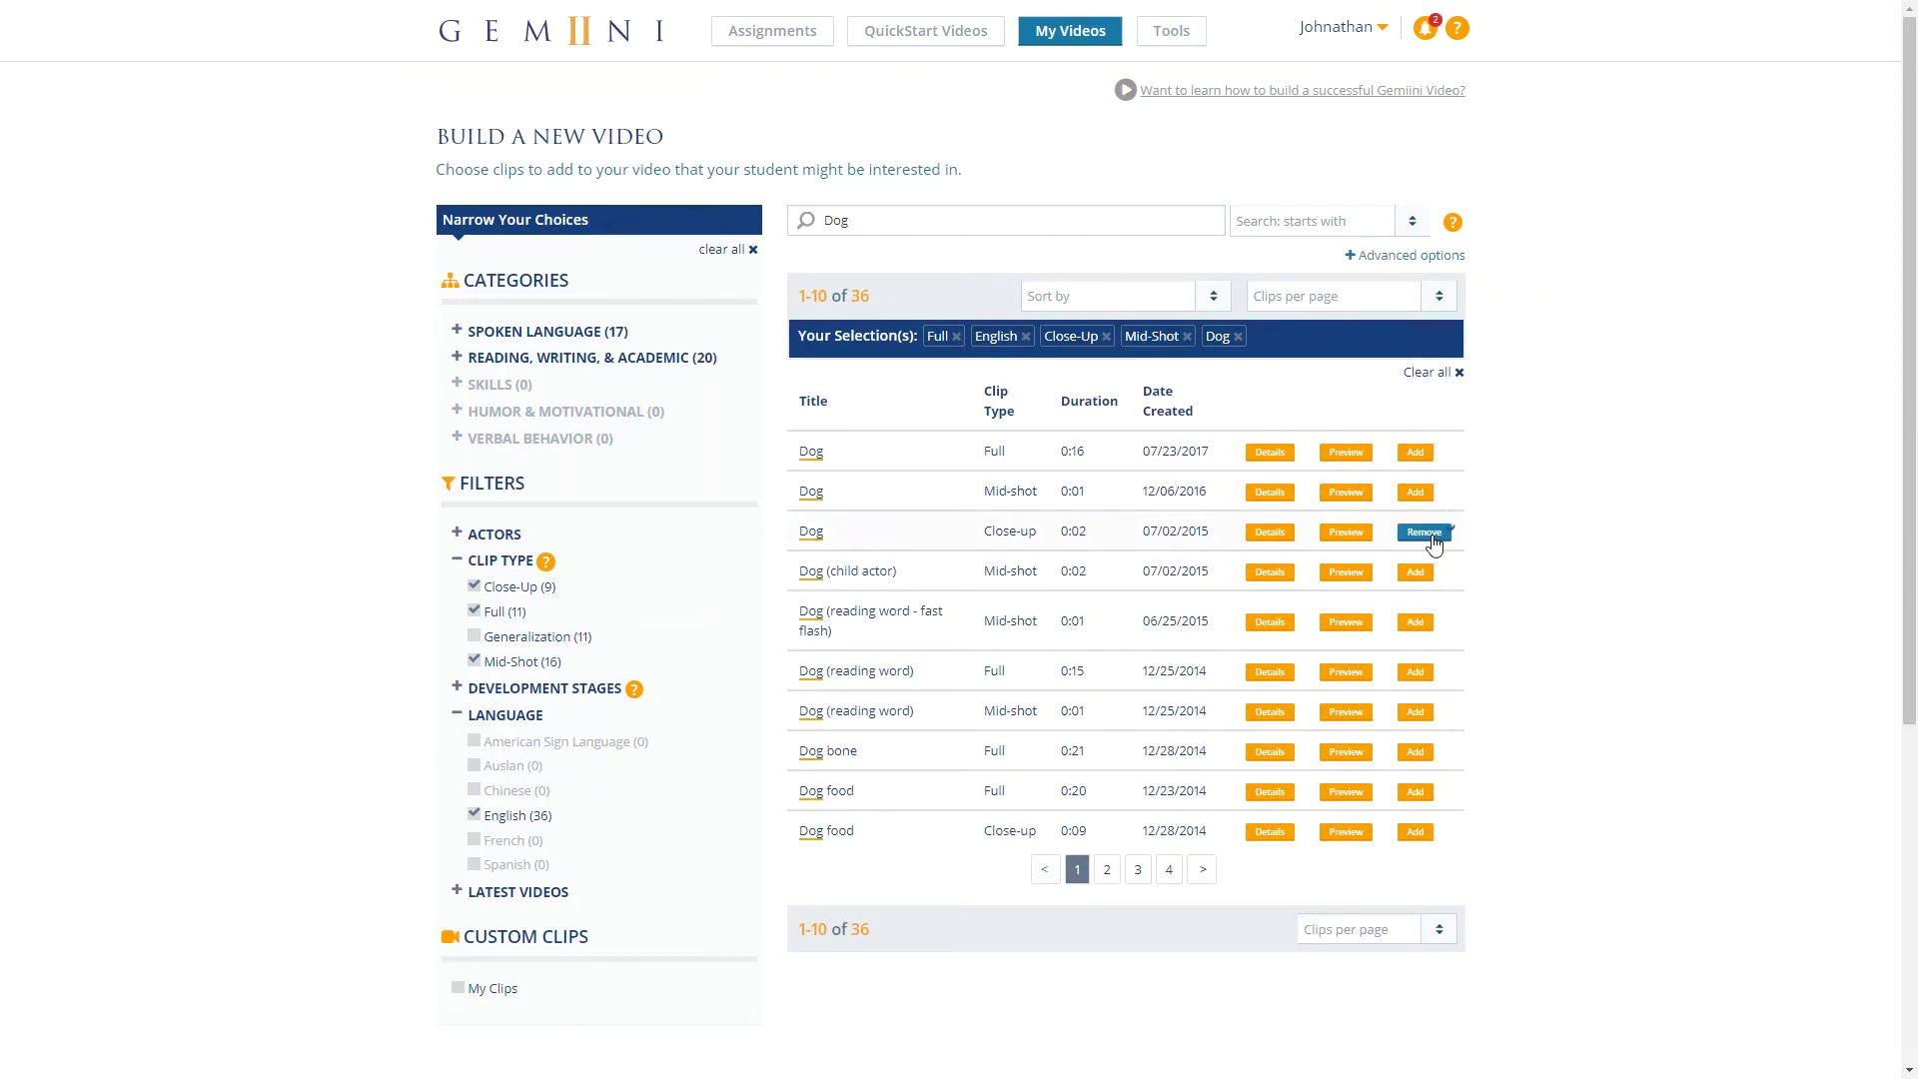
{"action": "left_click", "coordinate": [1417, 496]}
{"action": "scroll", "coordinate": [1577, 537], "scroll_direction": "down", "scroll_amount": 4}
{"action": "scroll", "coordinate": [1576, 536], "scroll_direction": "down", "scroll_amount": 2}
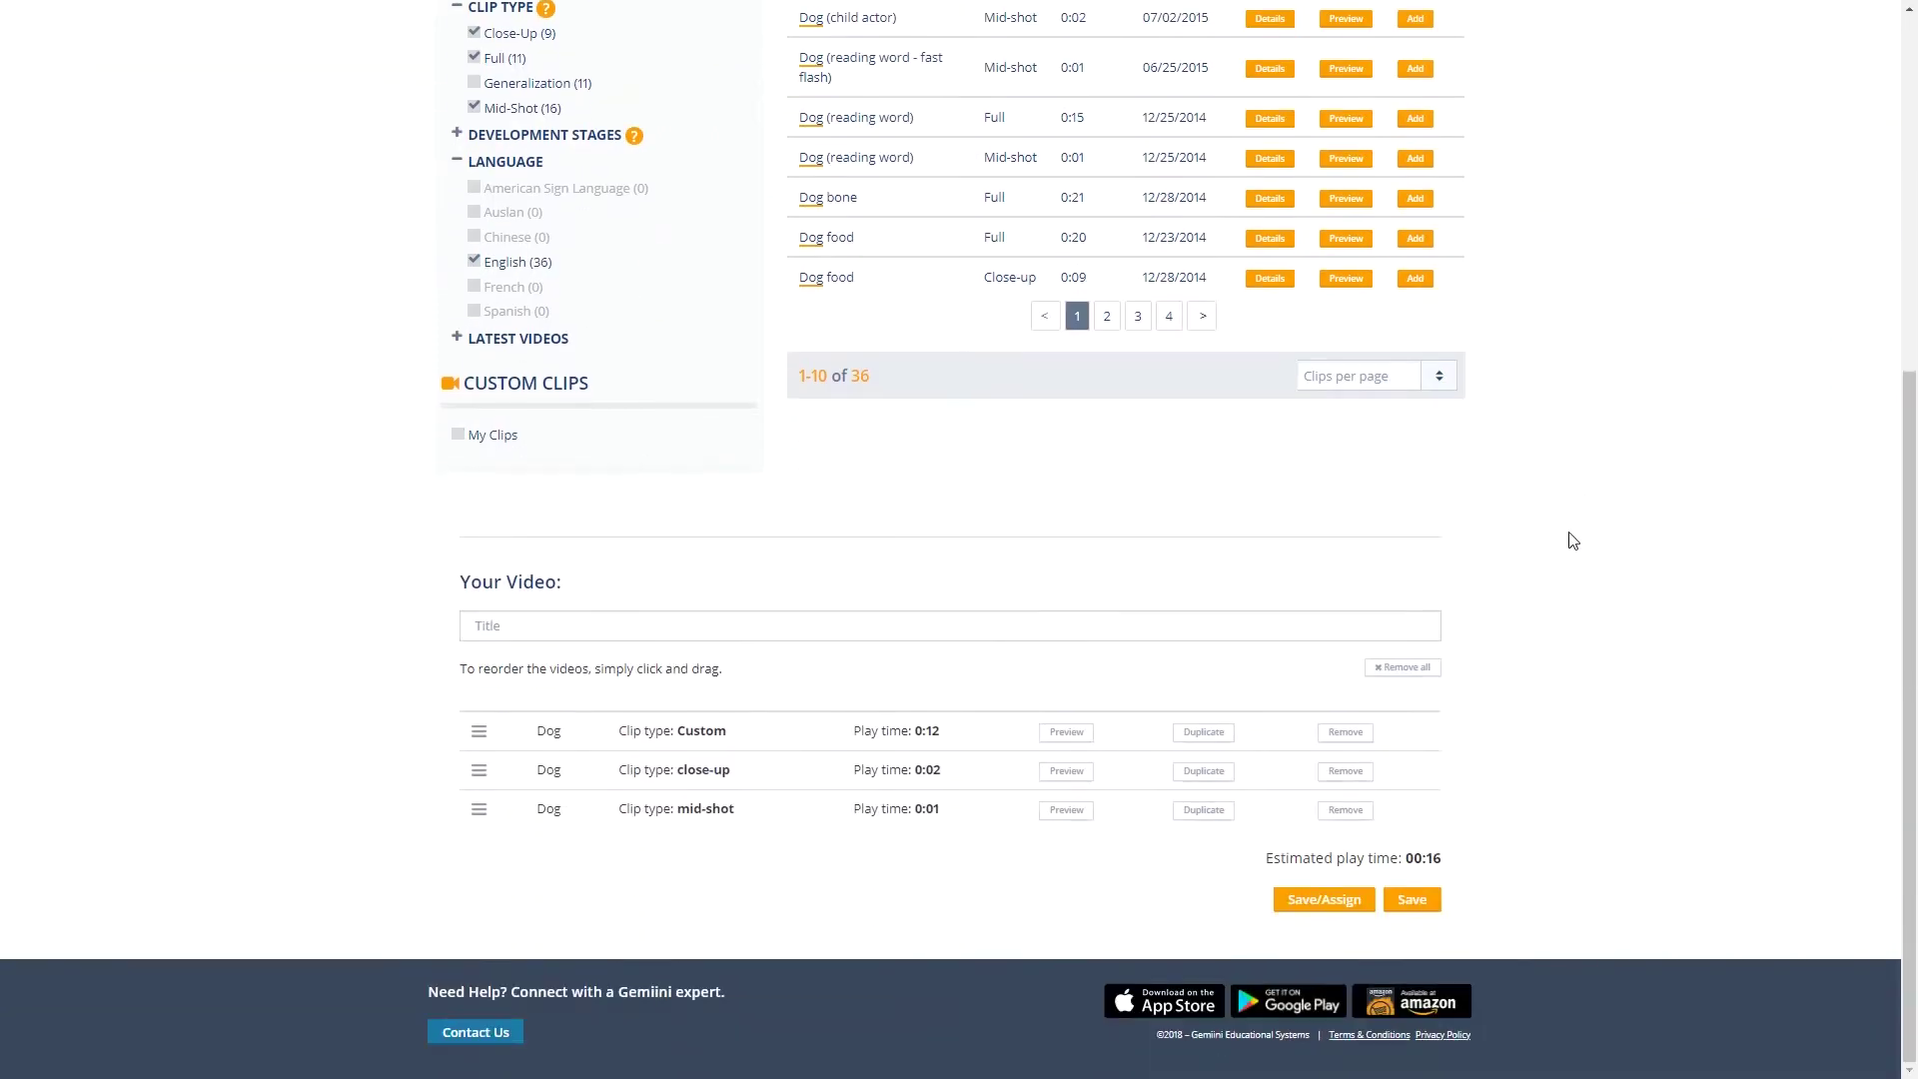
Step: Reorder the video's clips to mid-shot, close-up, custom, and duplicate the mid-shot Dog clip
{"action": "left_click_drag", "start_coordinate": [475, 792], "coordinate": [477, 731]}
{"action": "left_click_drag", "start_coordinate": [477, 809], "coordinate": [478, 772]}
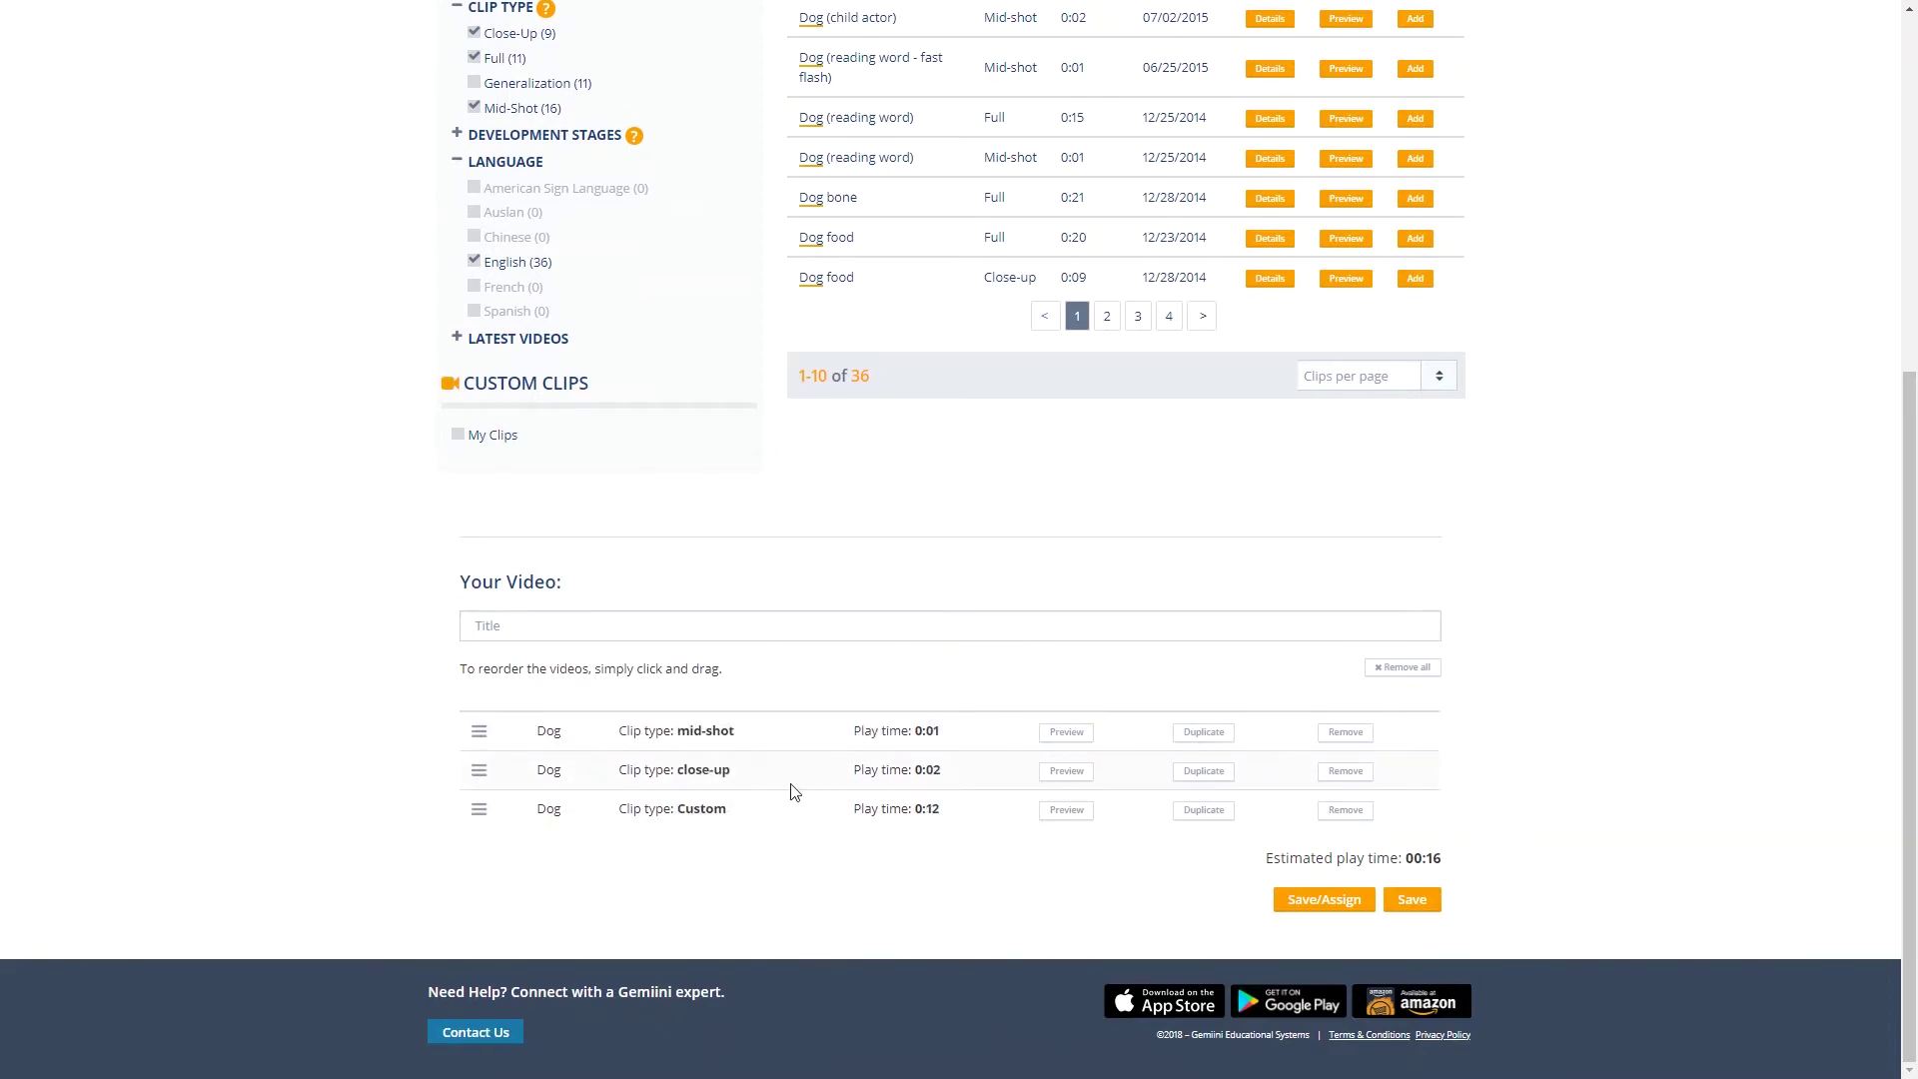
{"action": "left_click", "coordinate": [1217, 733]}
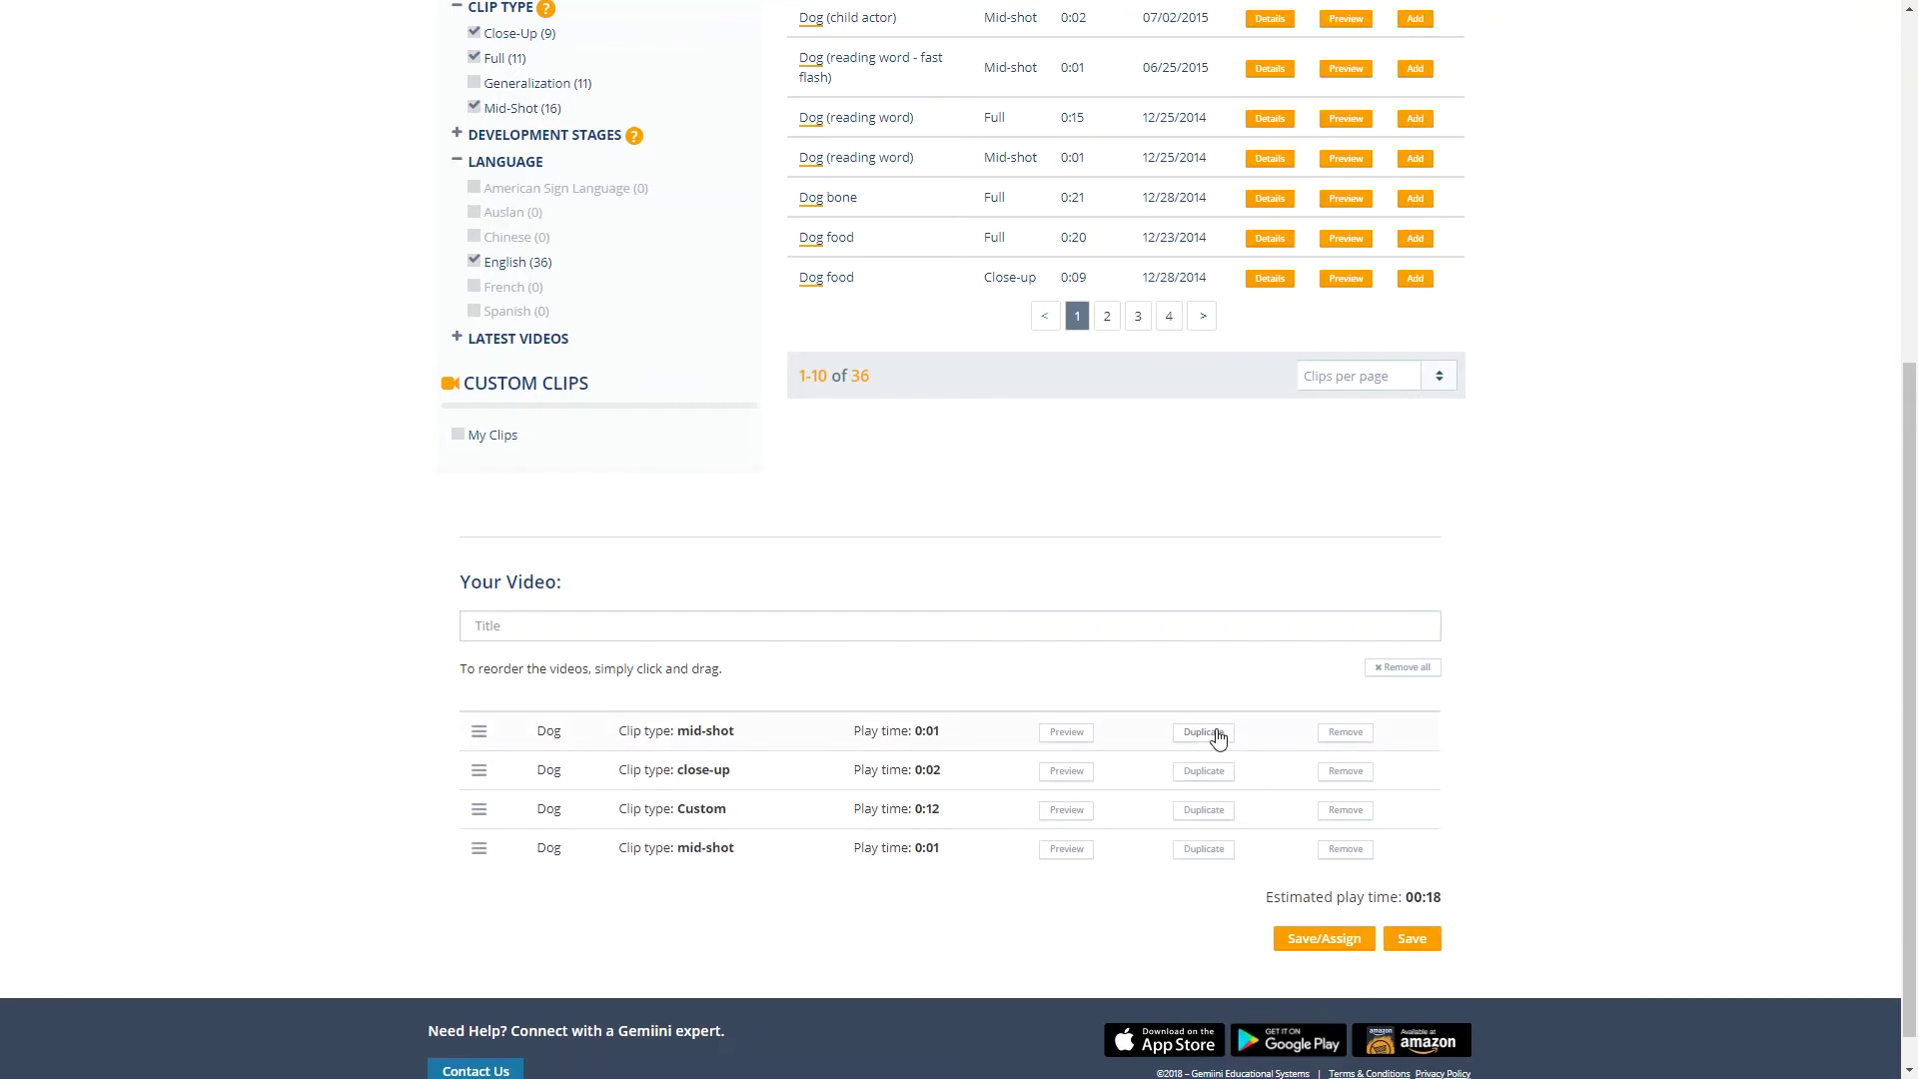
Step: Title the video My Dog and save it
{"action": "left_click", "coordinate": [1201, 632]}
{"action": "type", "text": "My Dog"}
{"action": "left_click", "coordinate": [1409, 938]}
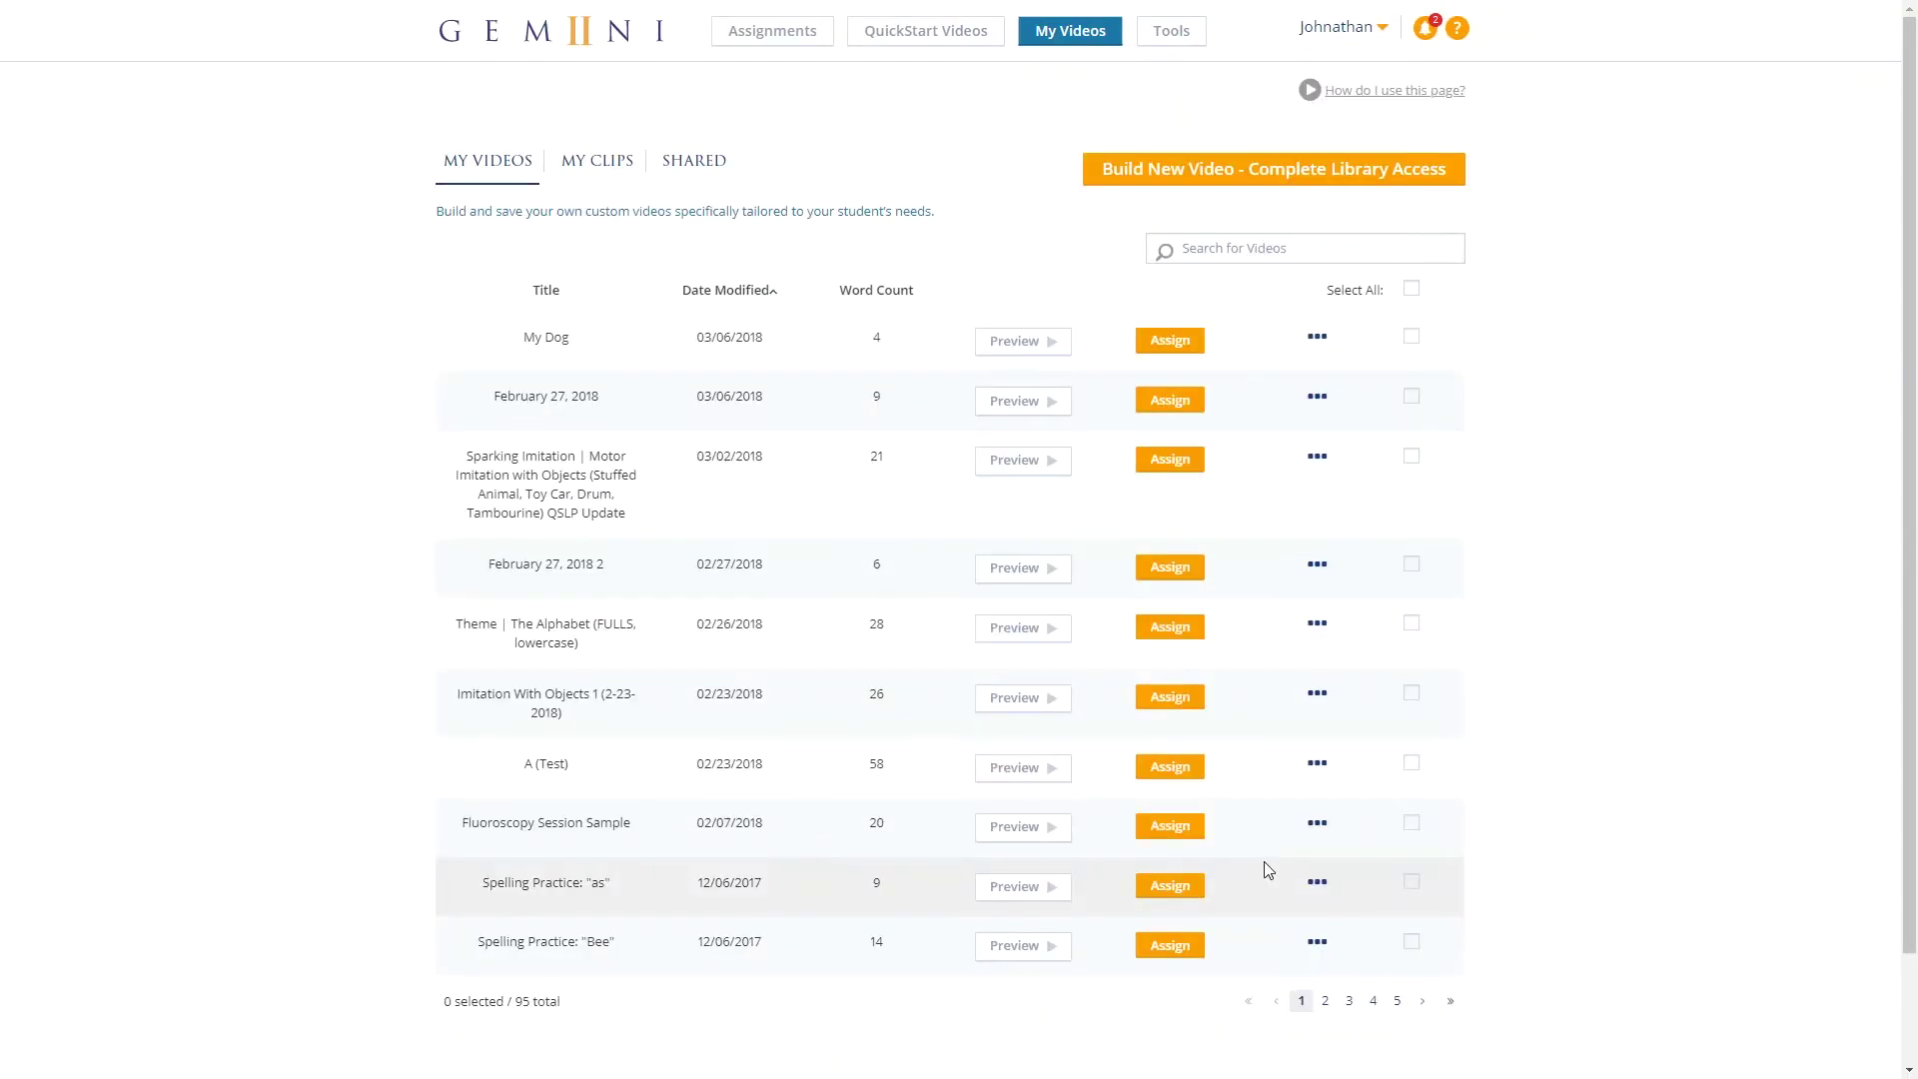
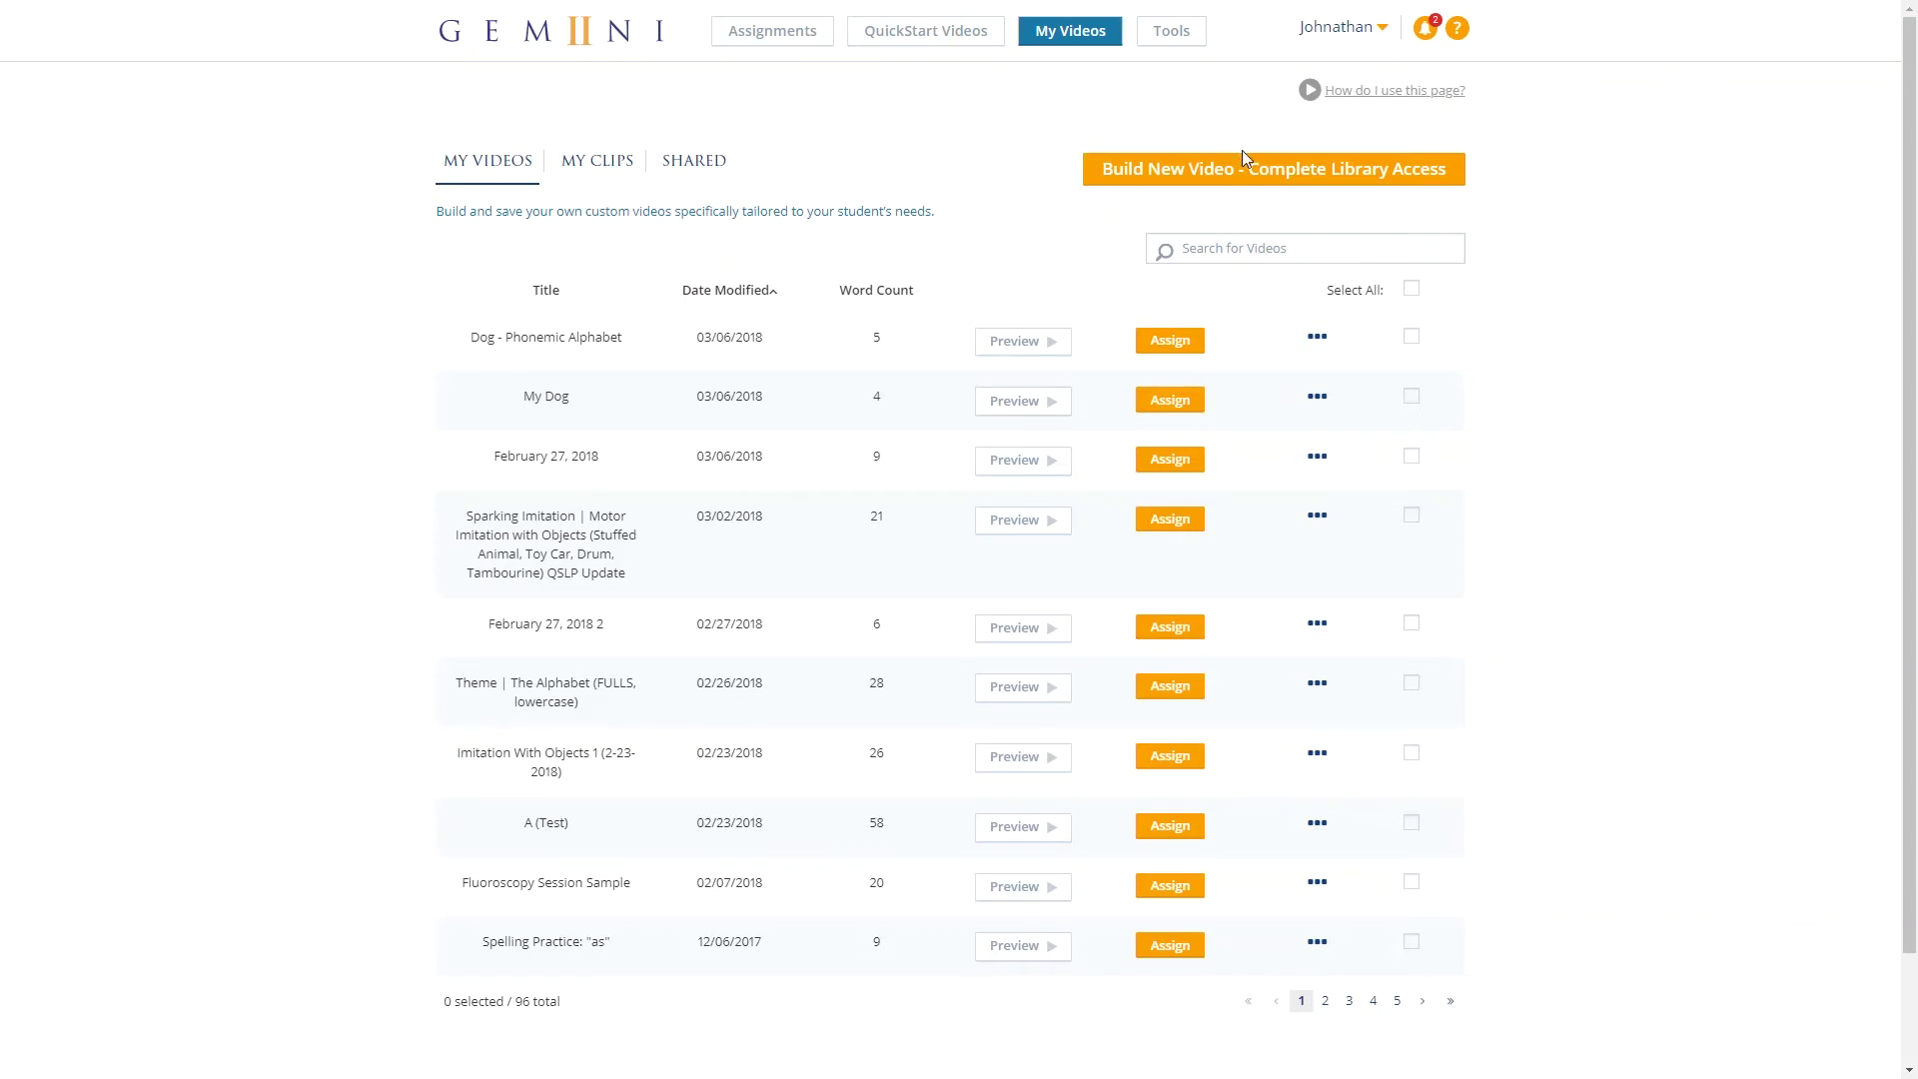
Step: Start another new video and filter the library to the X-Ray Phonemic Alphabet clips under Spoken Language, Articulation
{"action": "left_click", "coordinate": [1295, 186]}
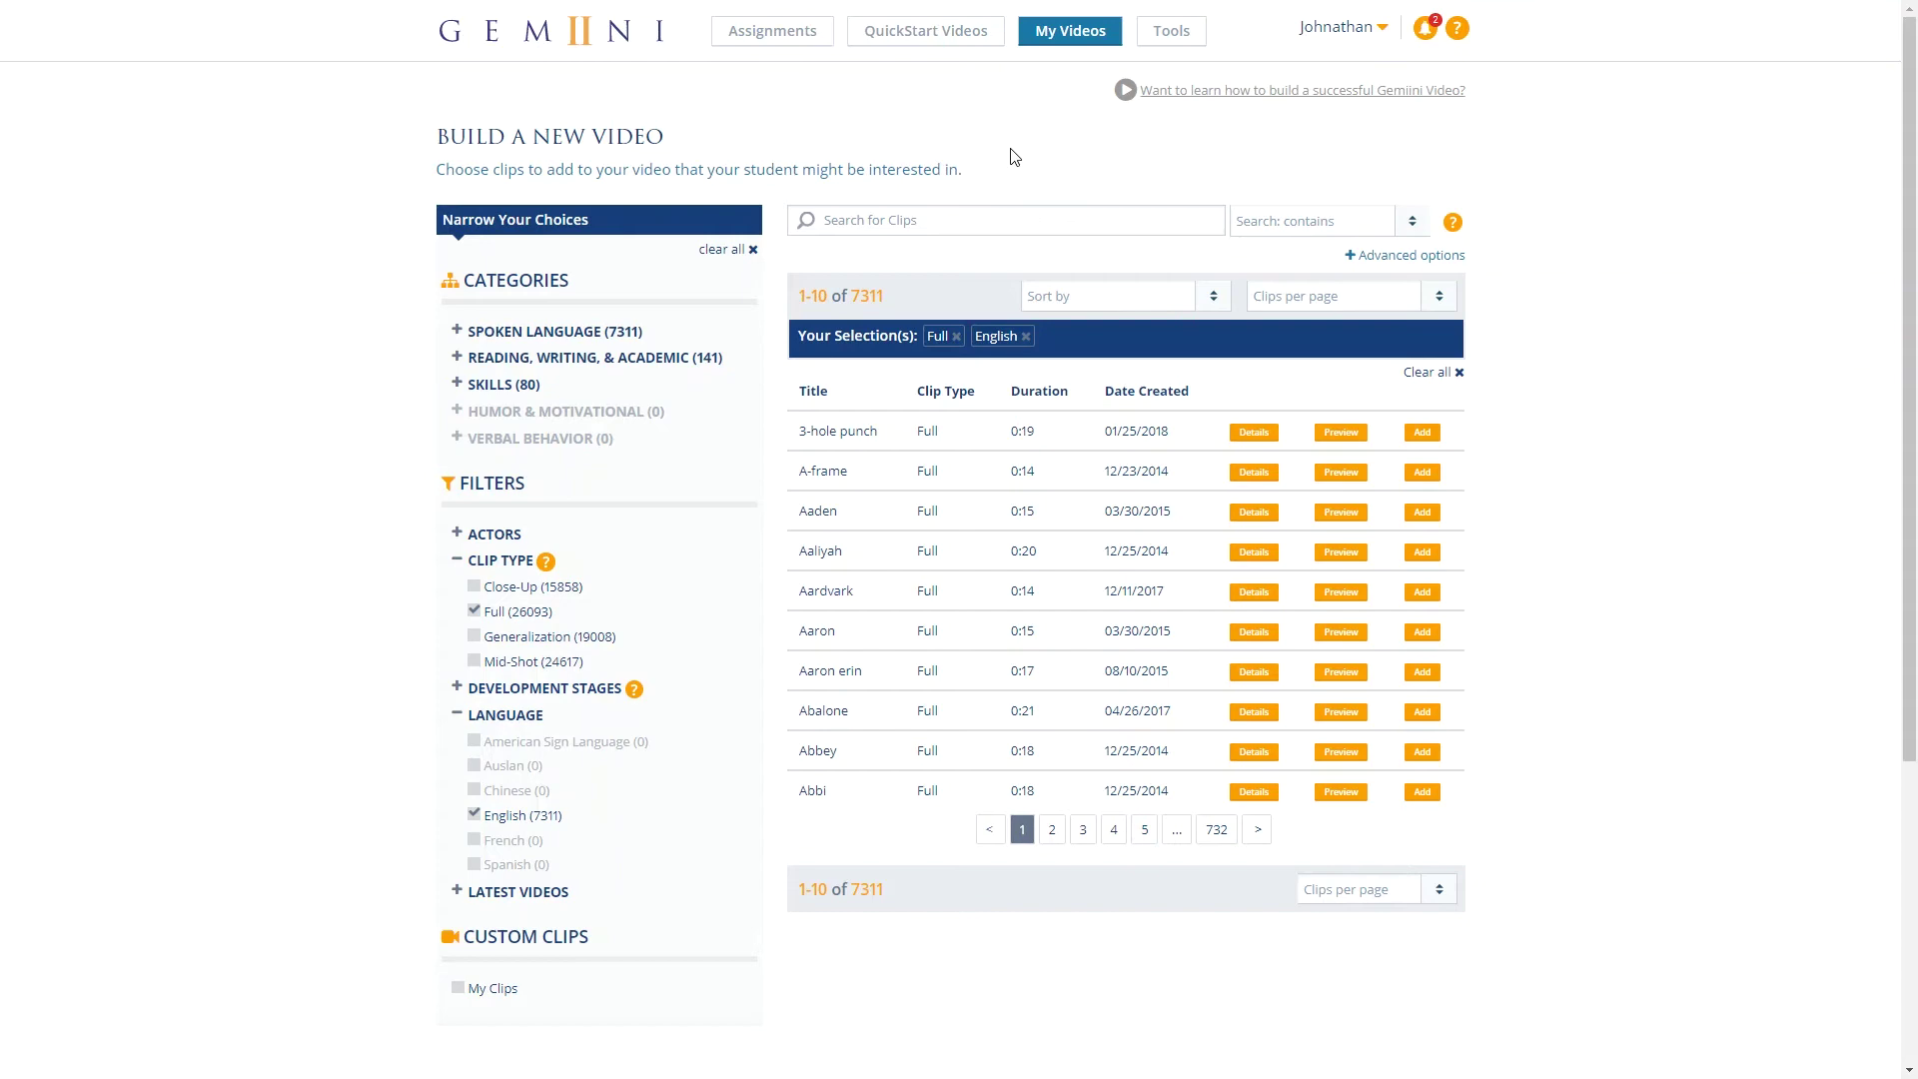
{"action": "left_click", "coordinate": [587, 332]}
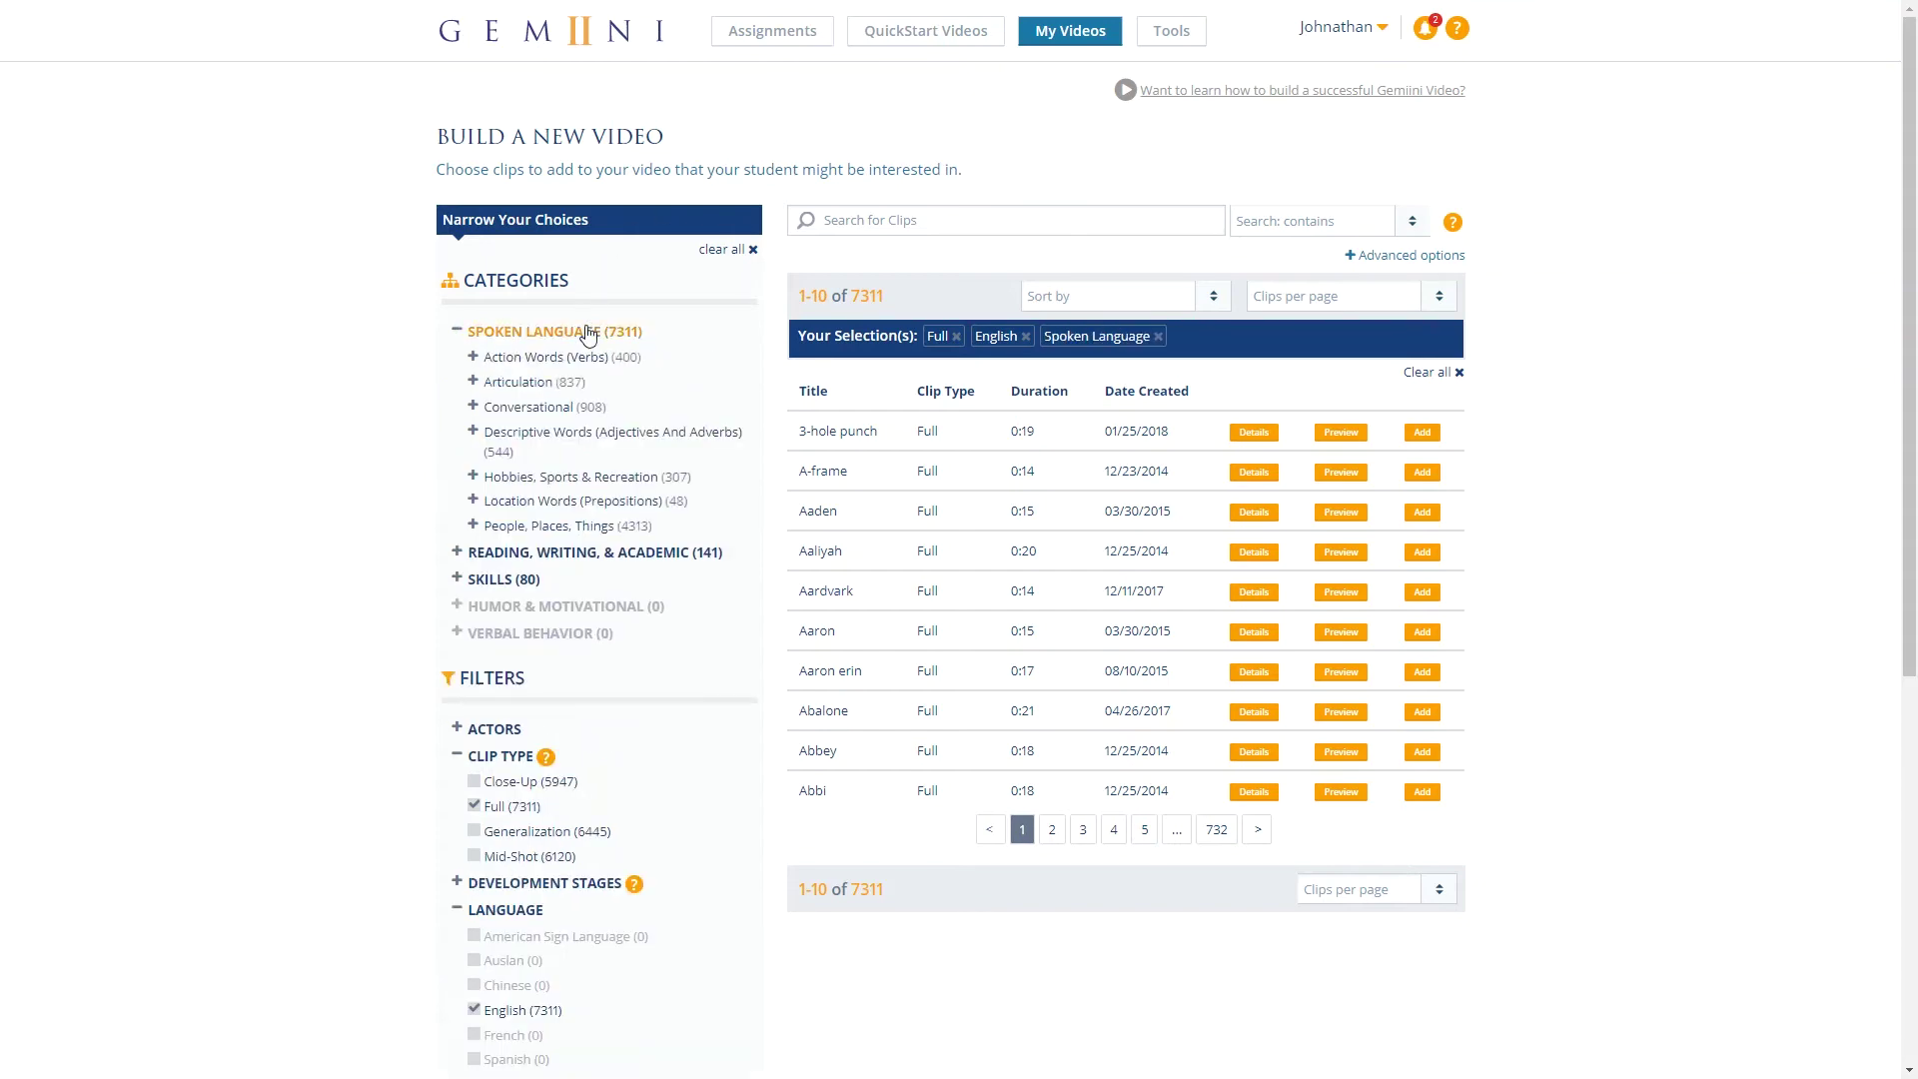
{"action": "left_click", "coordinate": [540, 383]}
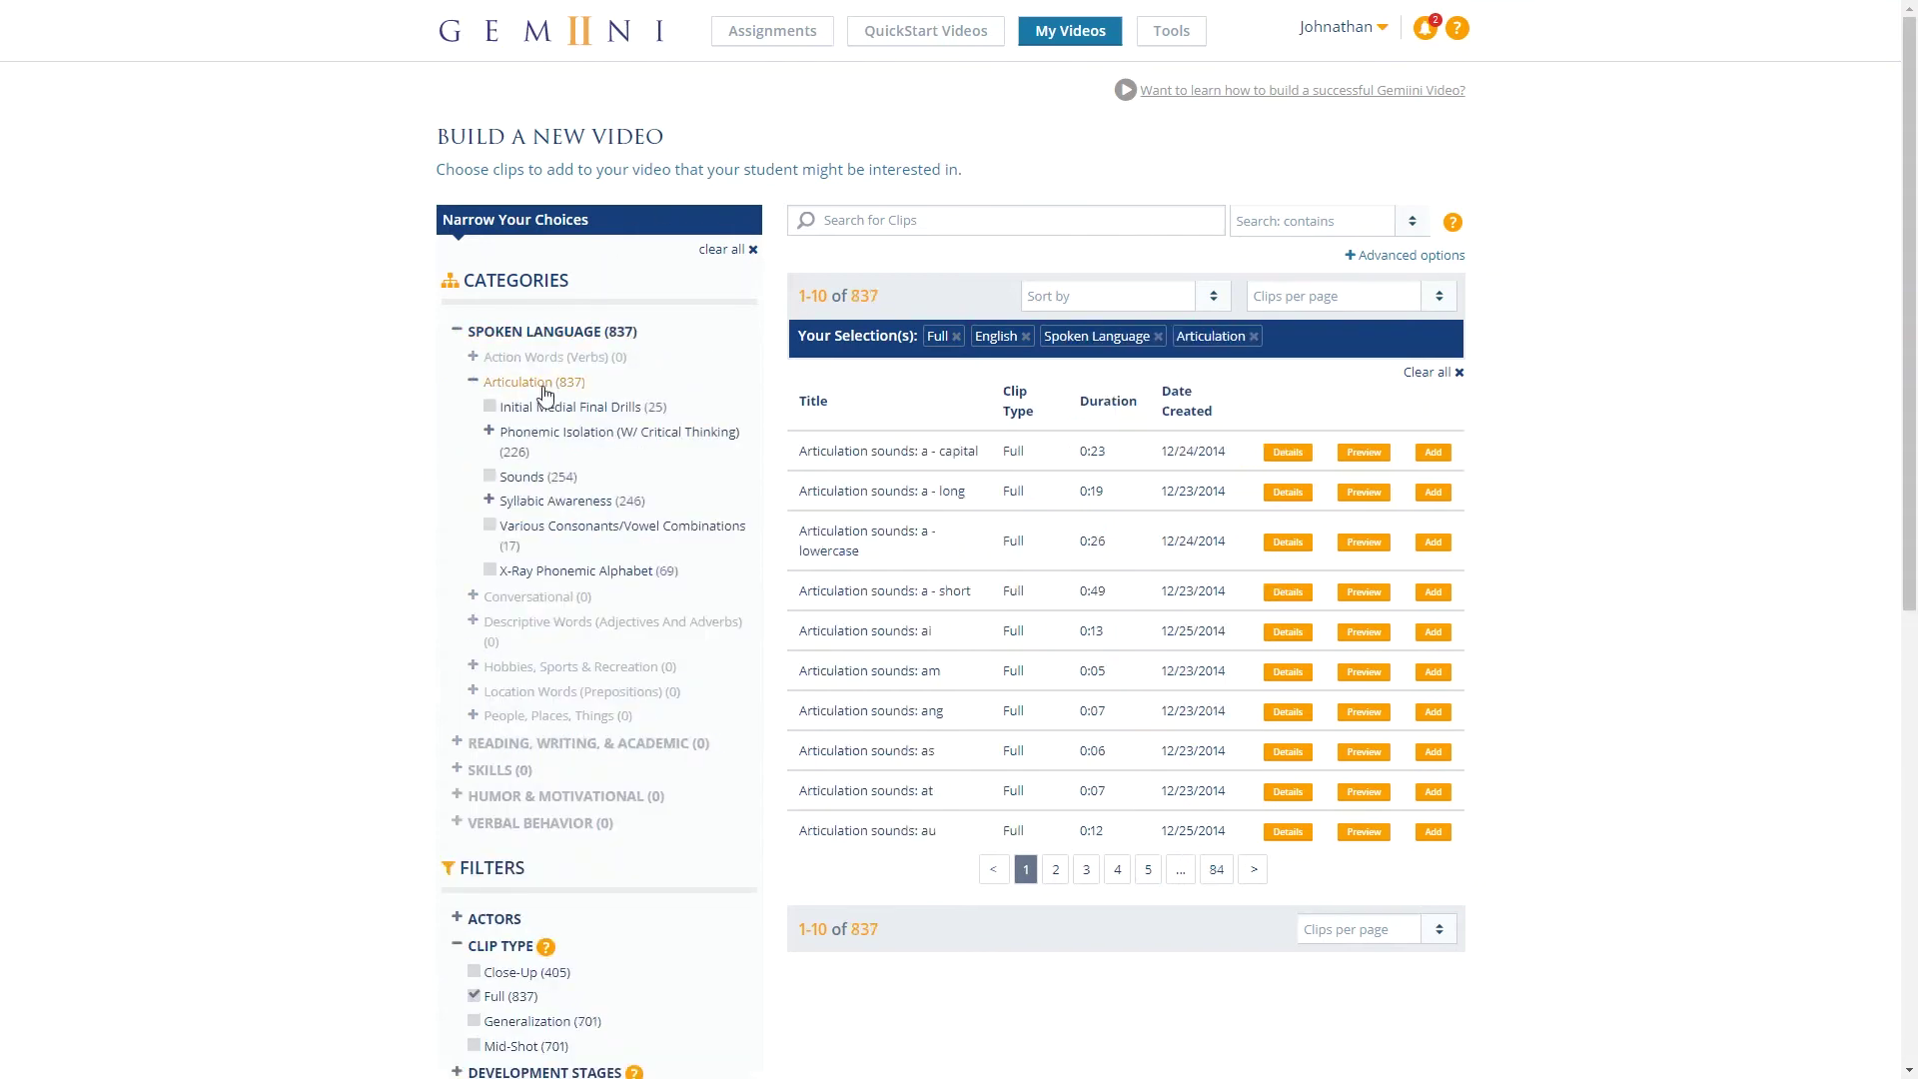
{"action": "left_click", "coordinate": [590, 571]}
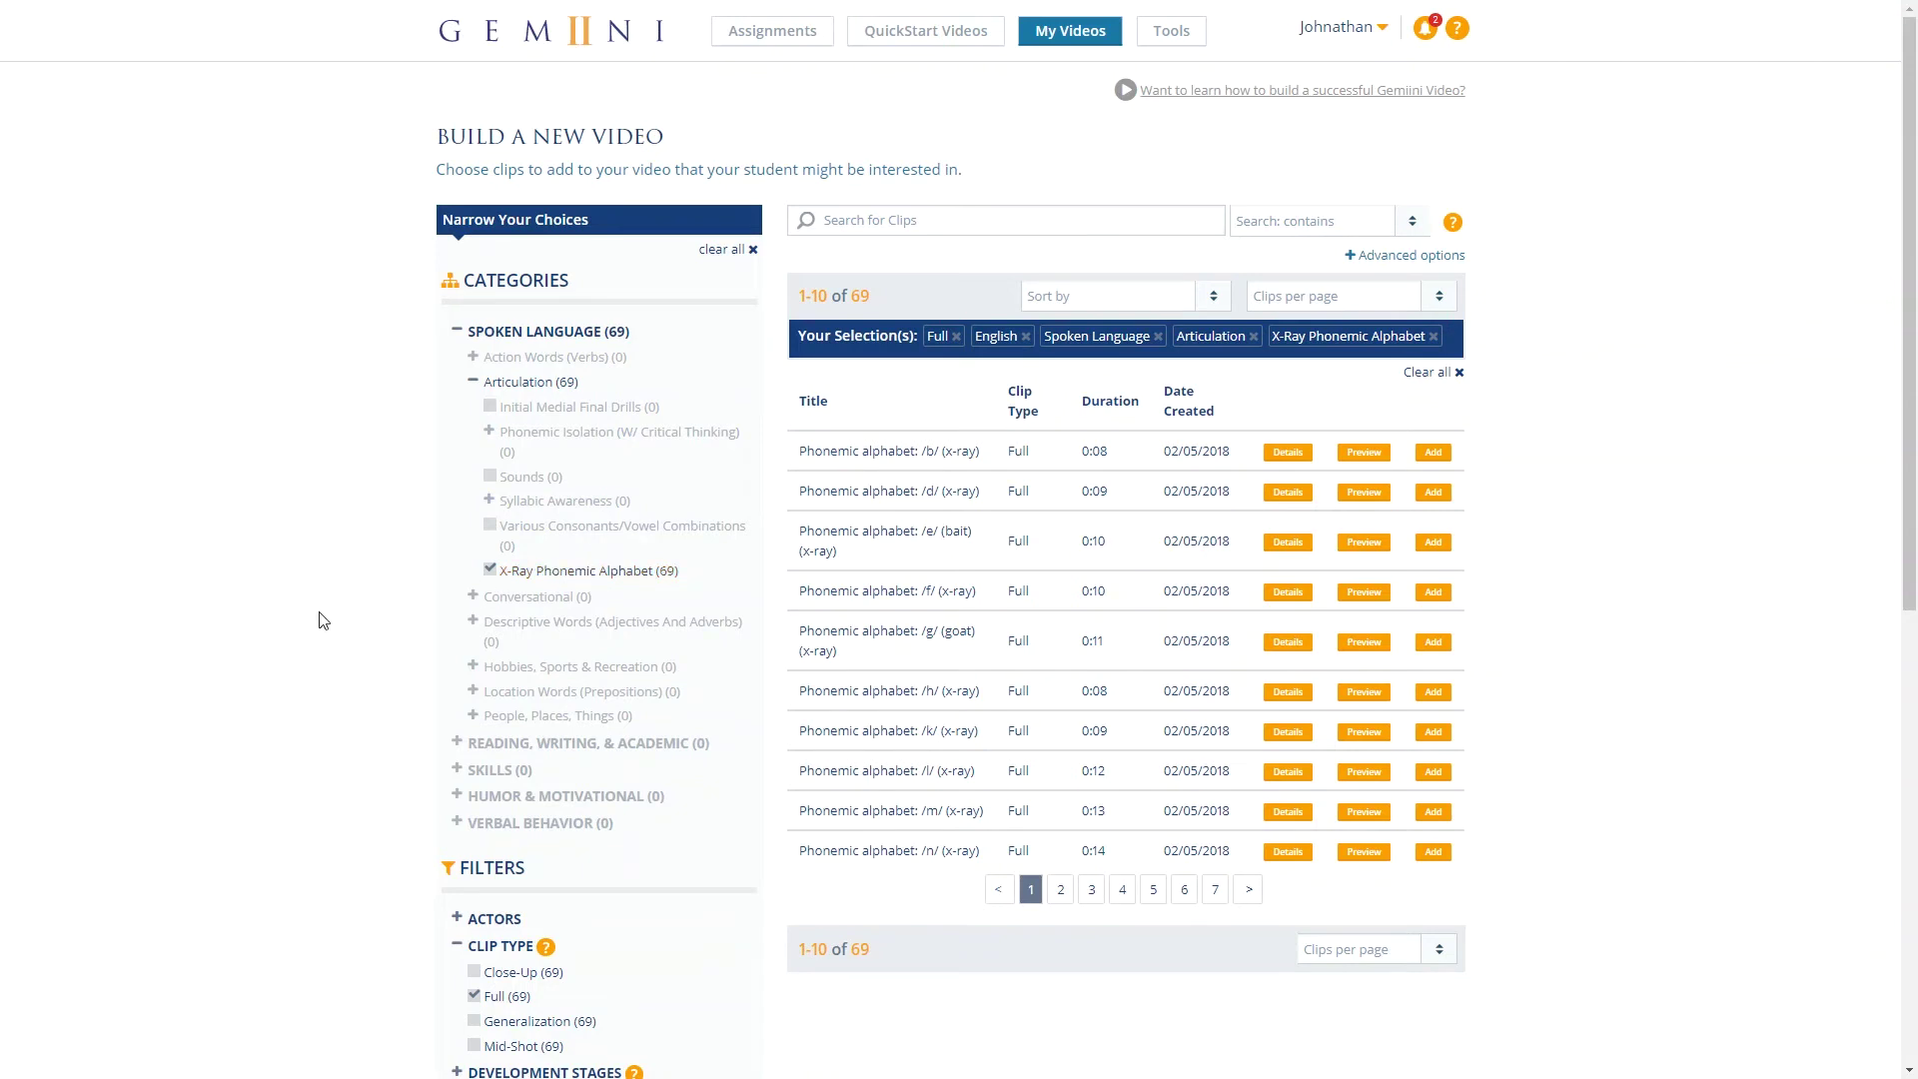
{"action": "scroll", "coordinate": [420, 619], "scroll_direction": "down", "scroll_amount": 2}
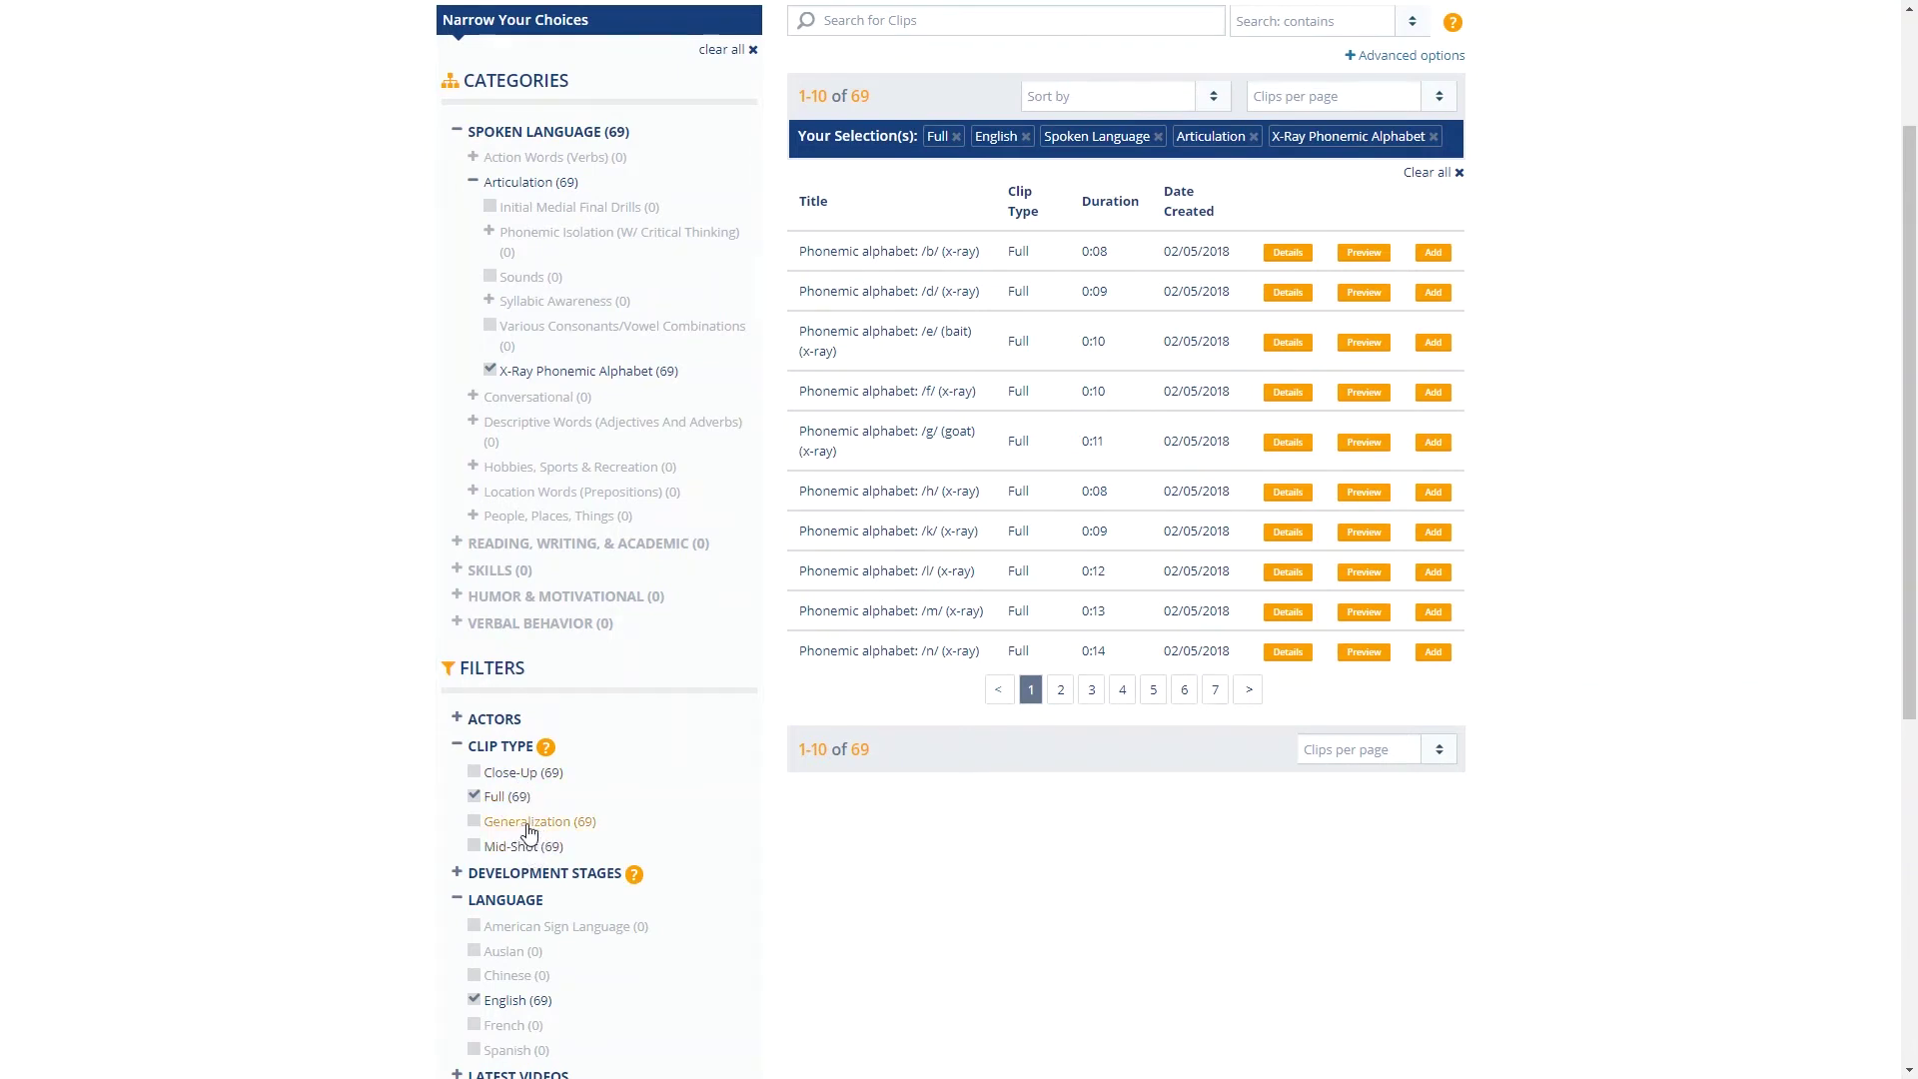
{"action": "scroll", "coordinate": [1599, 759], "scroll_direction": "up", "scroll_amount": 2}
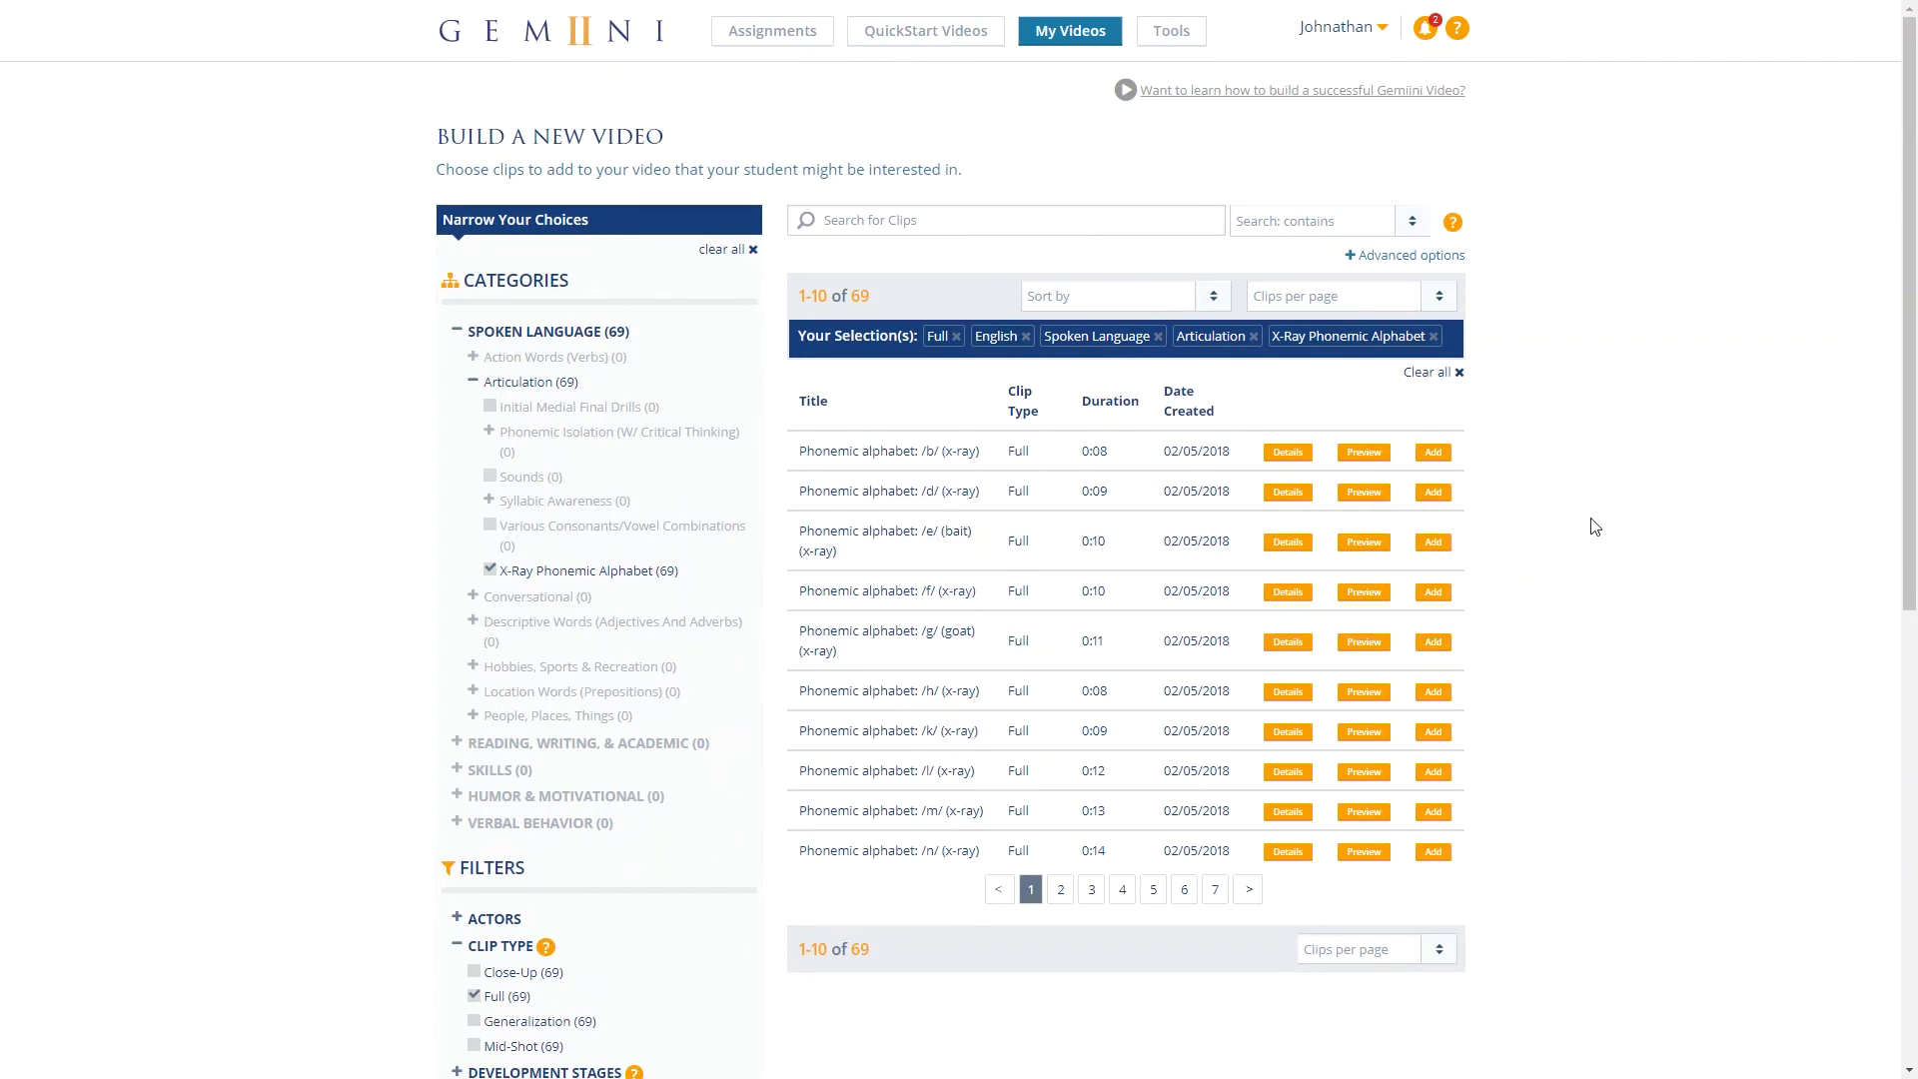
Step: Show 200 clips per page and add the x-ray phonemic clips /d/, /ɔ/ (bought) and /g/ (goat) to the video
{"action": "left_click", "coordinate": [1368, 303]}
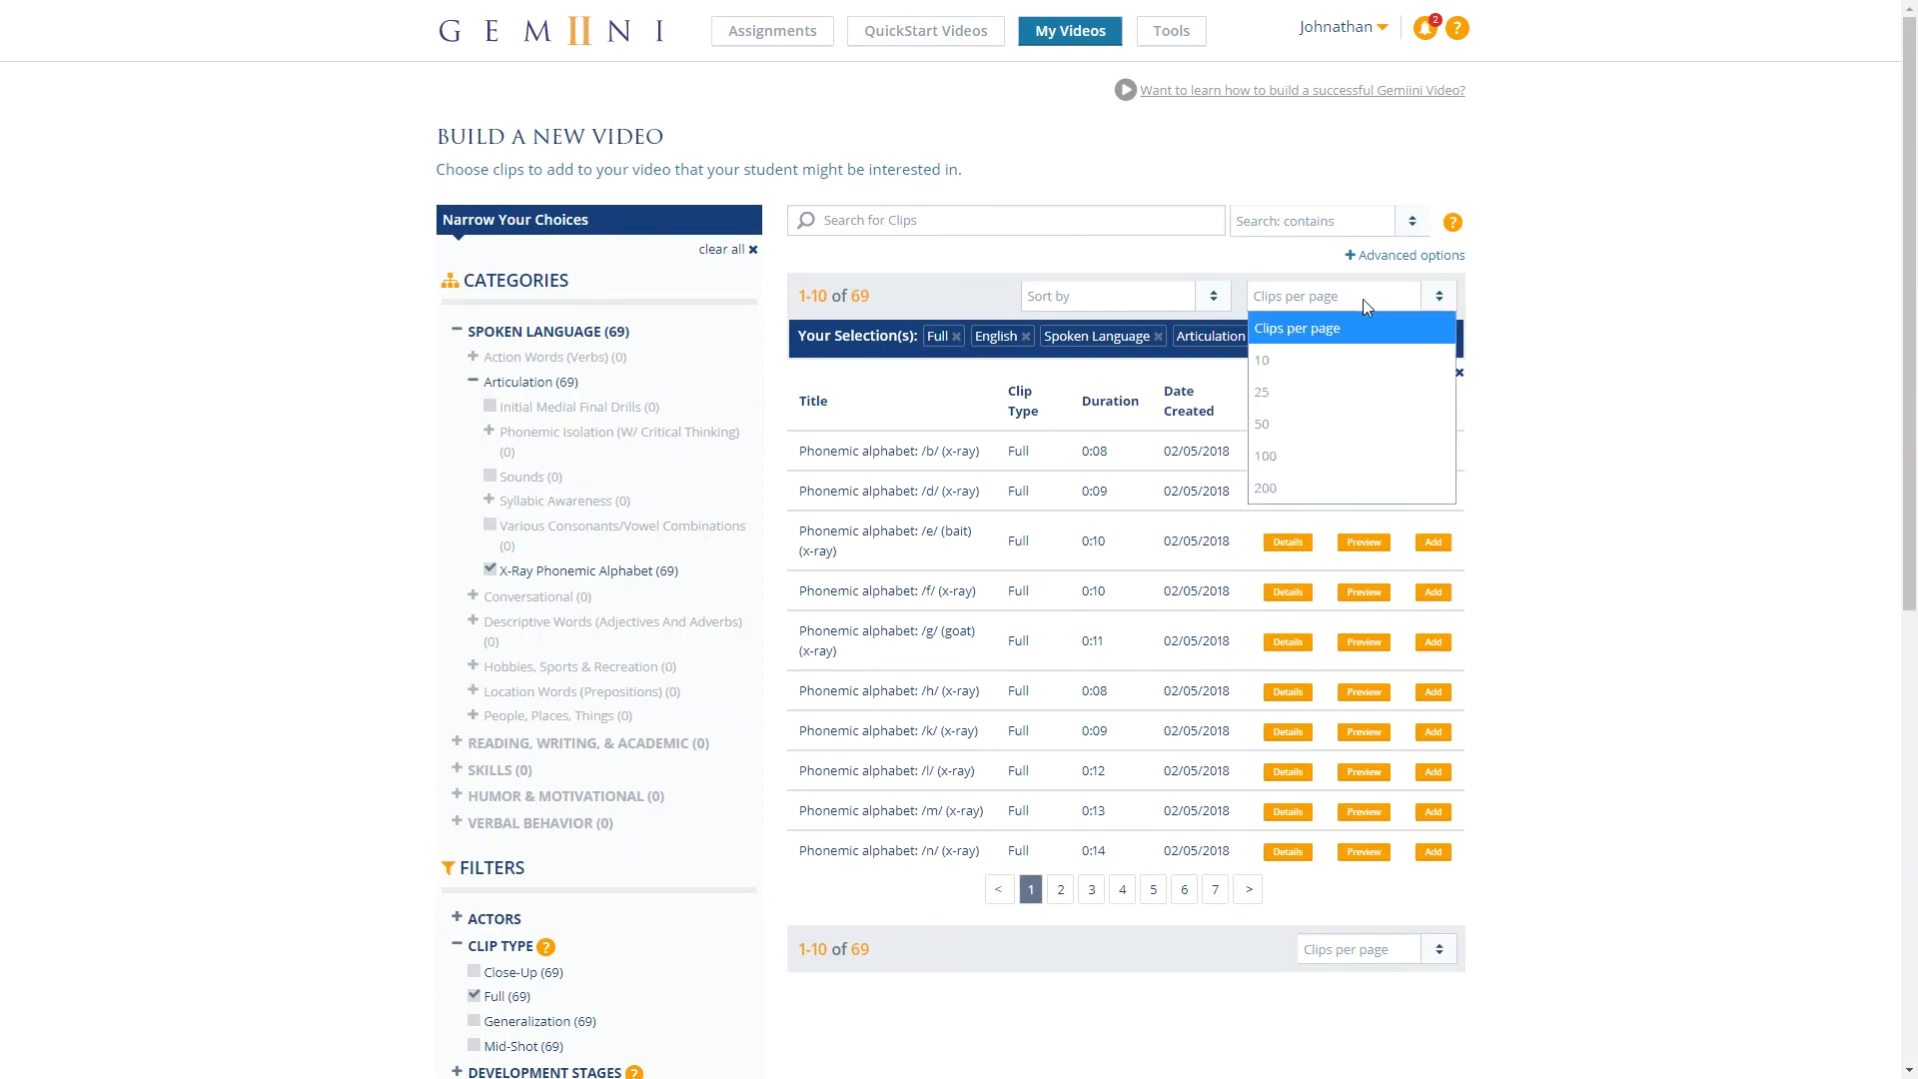
{"action": "left_click", "coordinate": [1324, 487]}
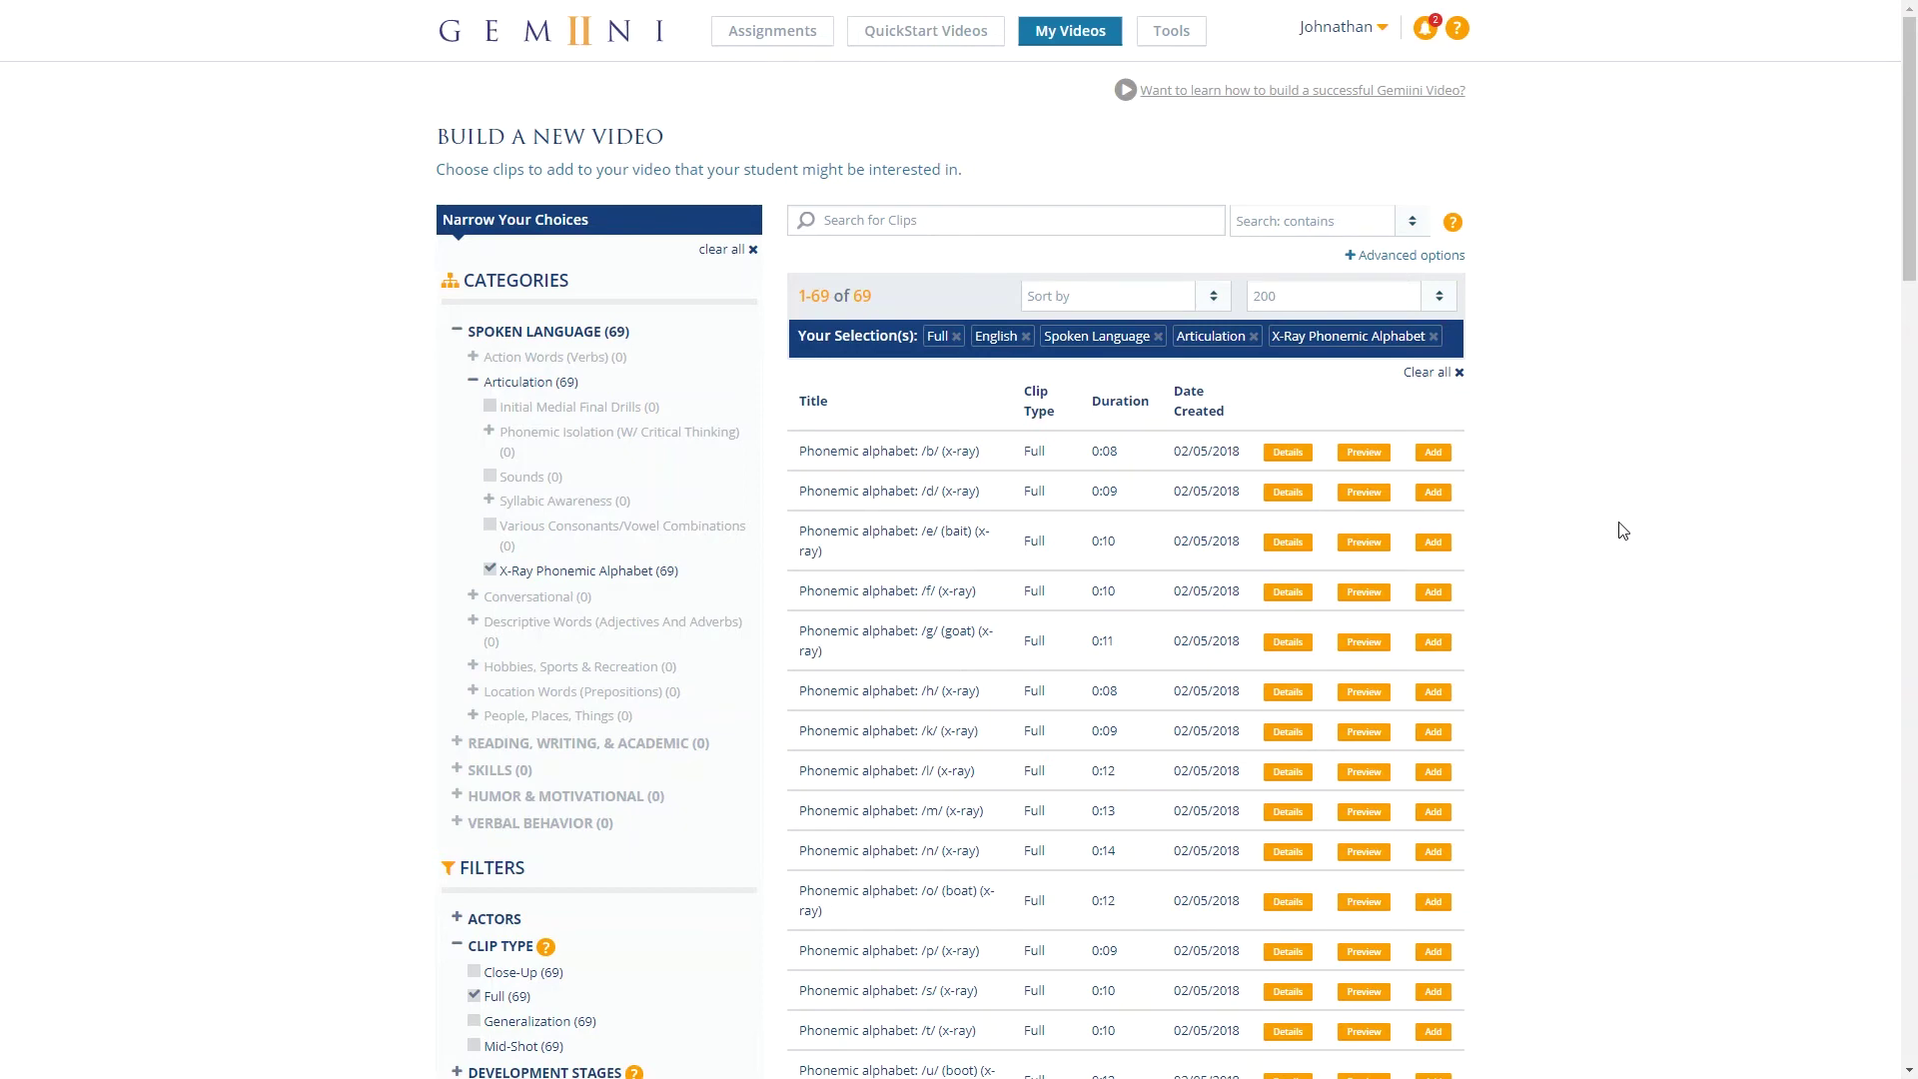
{"action": "left_click", "coordinate": [1432, 495]}
{"action": "scroll", "coordinate": [1586, 557], "scroll_direction": "down", "scroll_amount": 5}
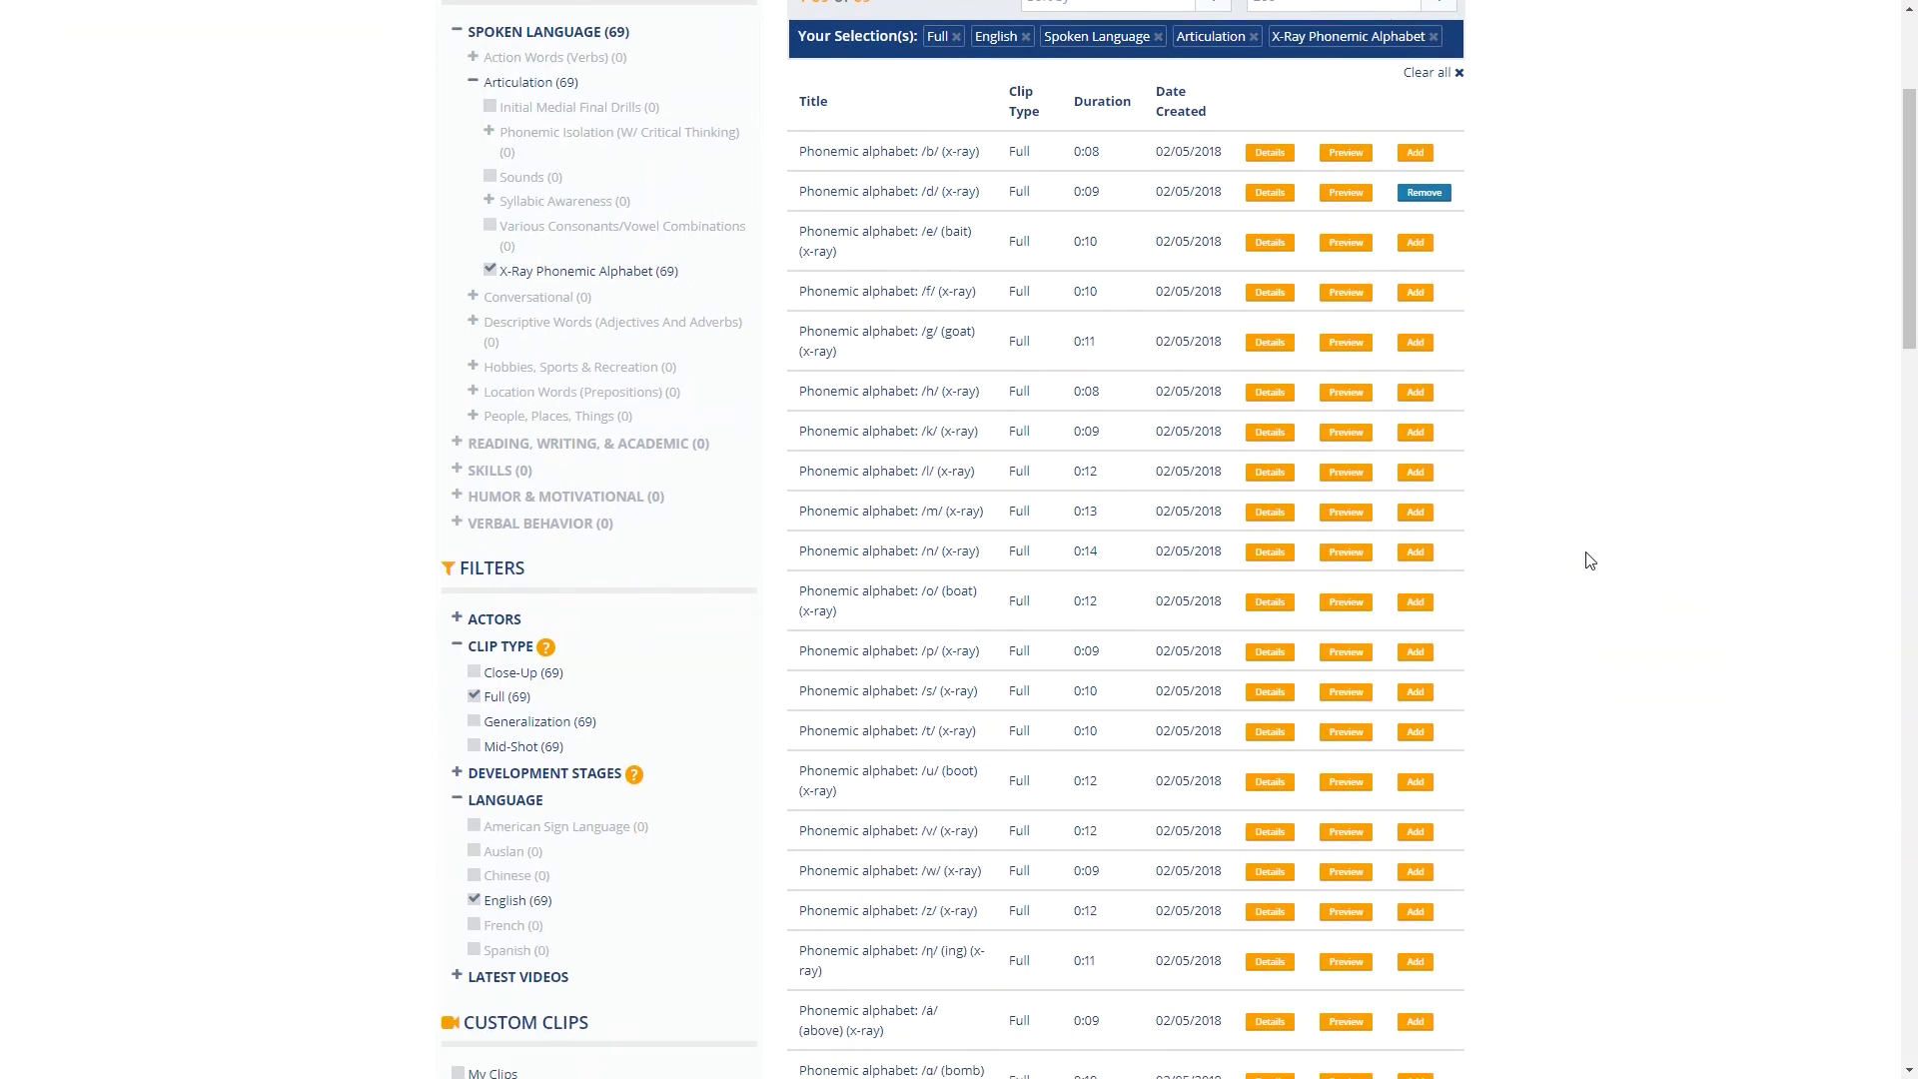
{"action": "scroll", "coordinate": [1589, 561], "scroll_direction": "down", "scroll_amount": 3}
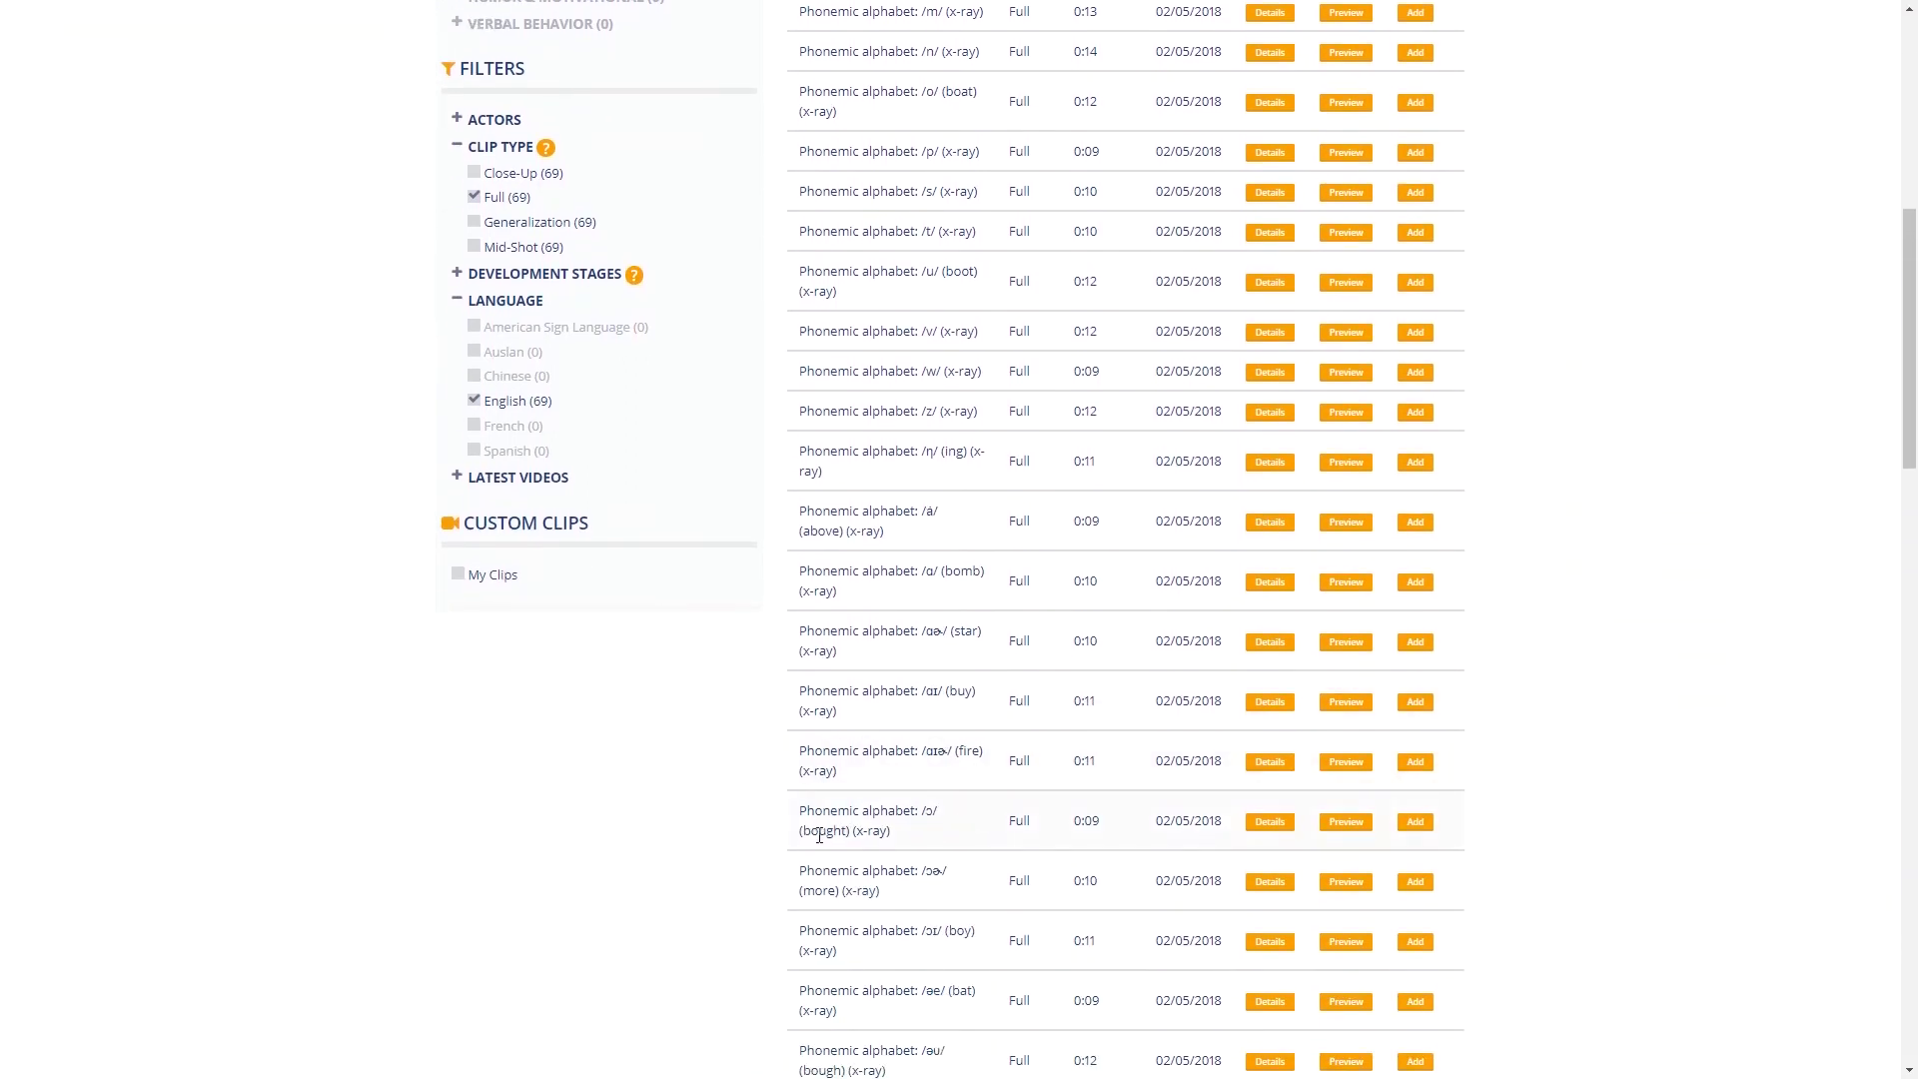
{"action": "left_click", "coordinate": [1416, 821]}
{"action": "scroll", "coordinate": [1561, 790], "scroll_direction": "up", "scroll_amount": 5}
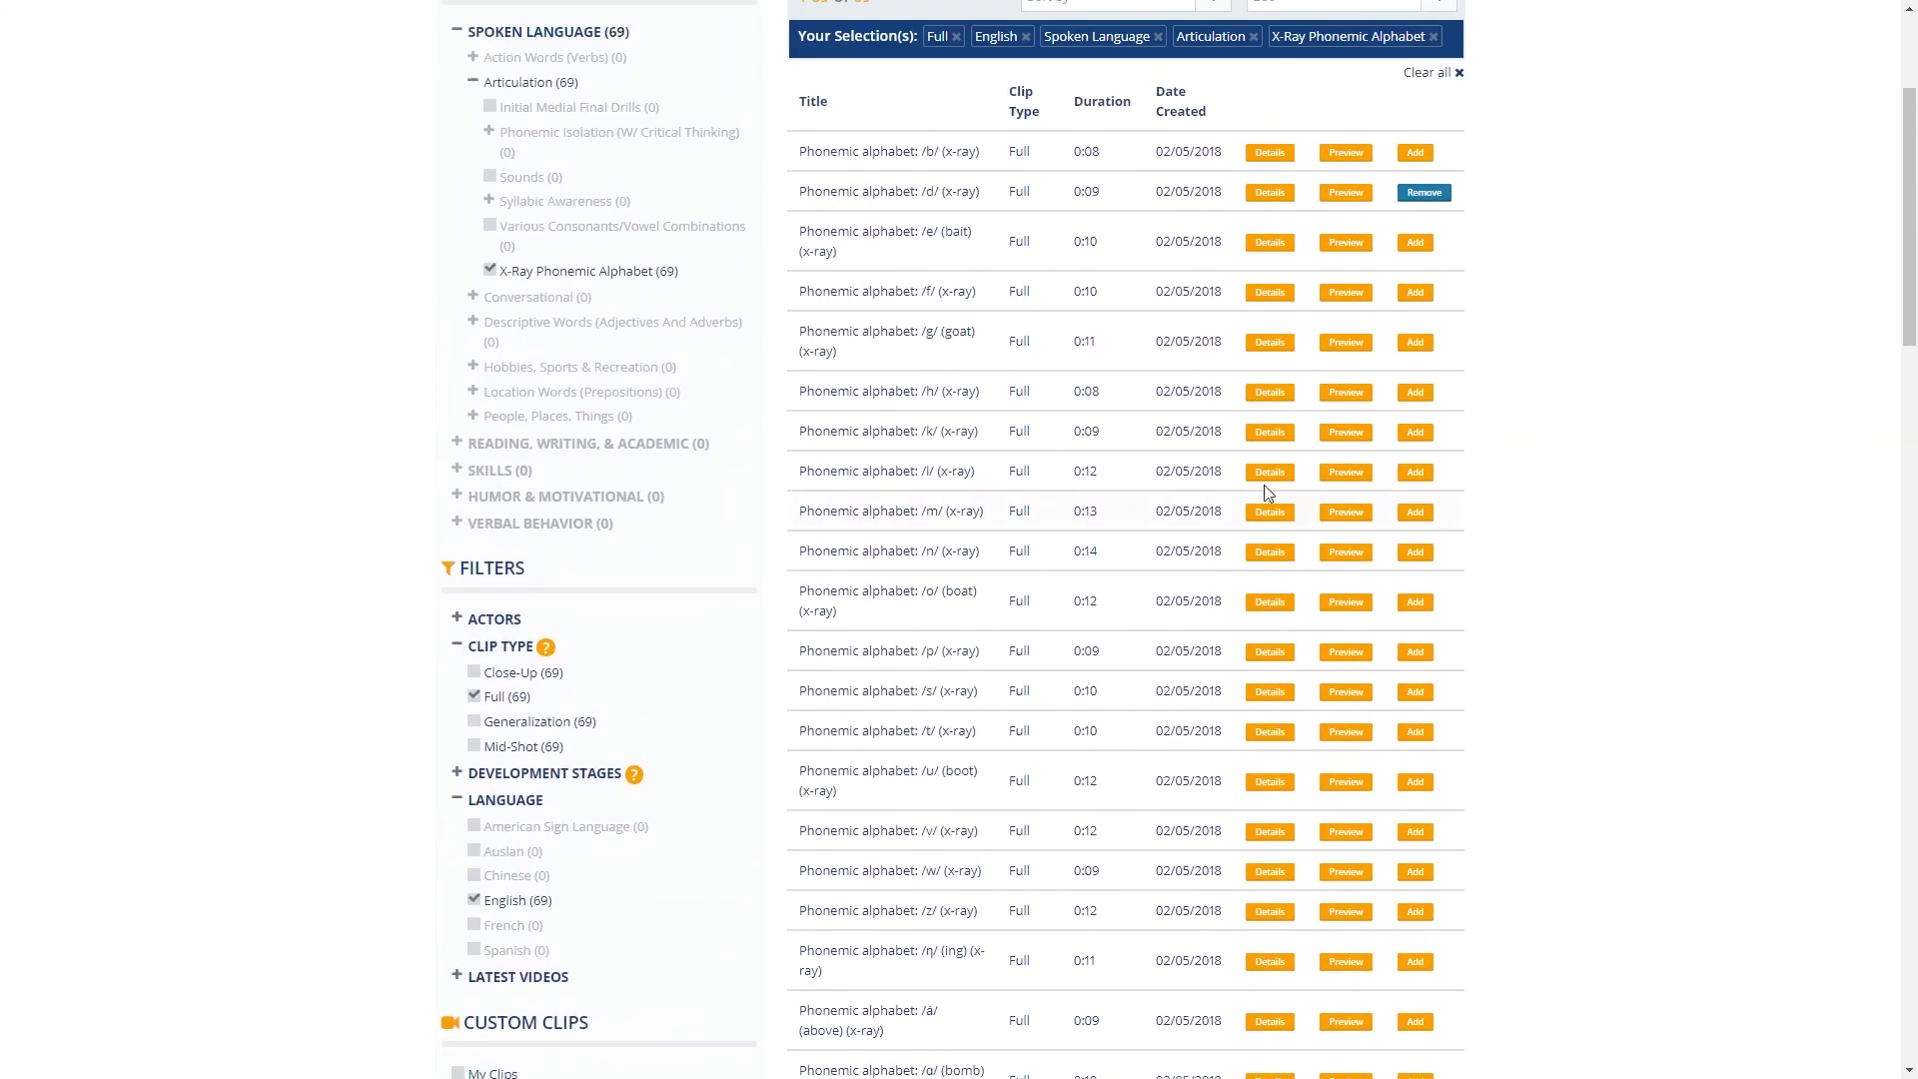
{"action": "left_click", "coordinate": [1417, 343]}
Step: Add the custom Dog and Dog CU clips from My Clips to the video, previewing Dog CU before adding it
{"action": "scroll", "coordinate": [1674, 509], "scroll_direction": "down", "scroll_amount": 4}
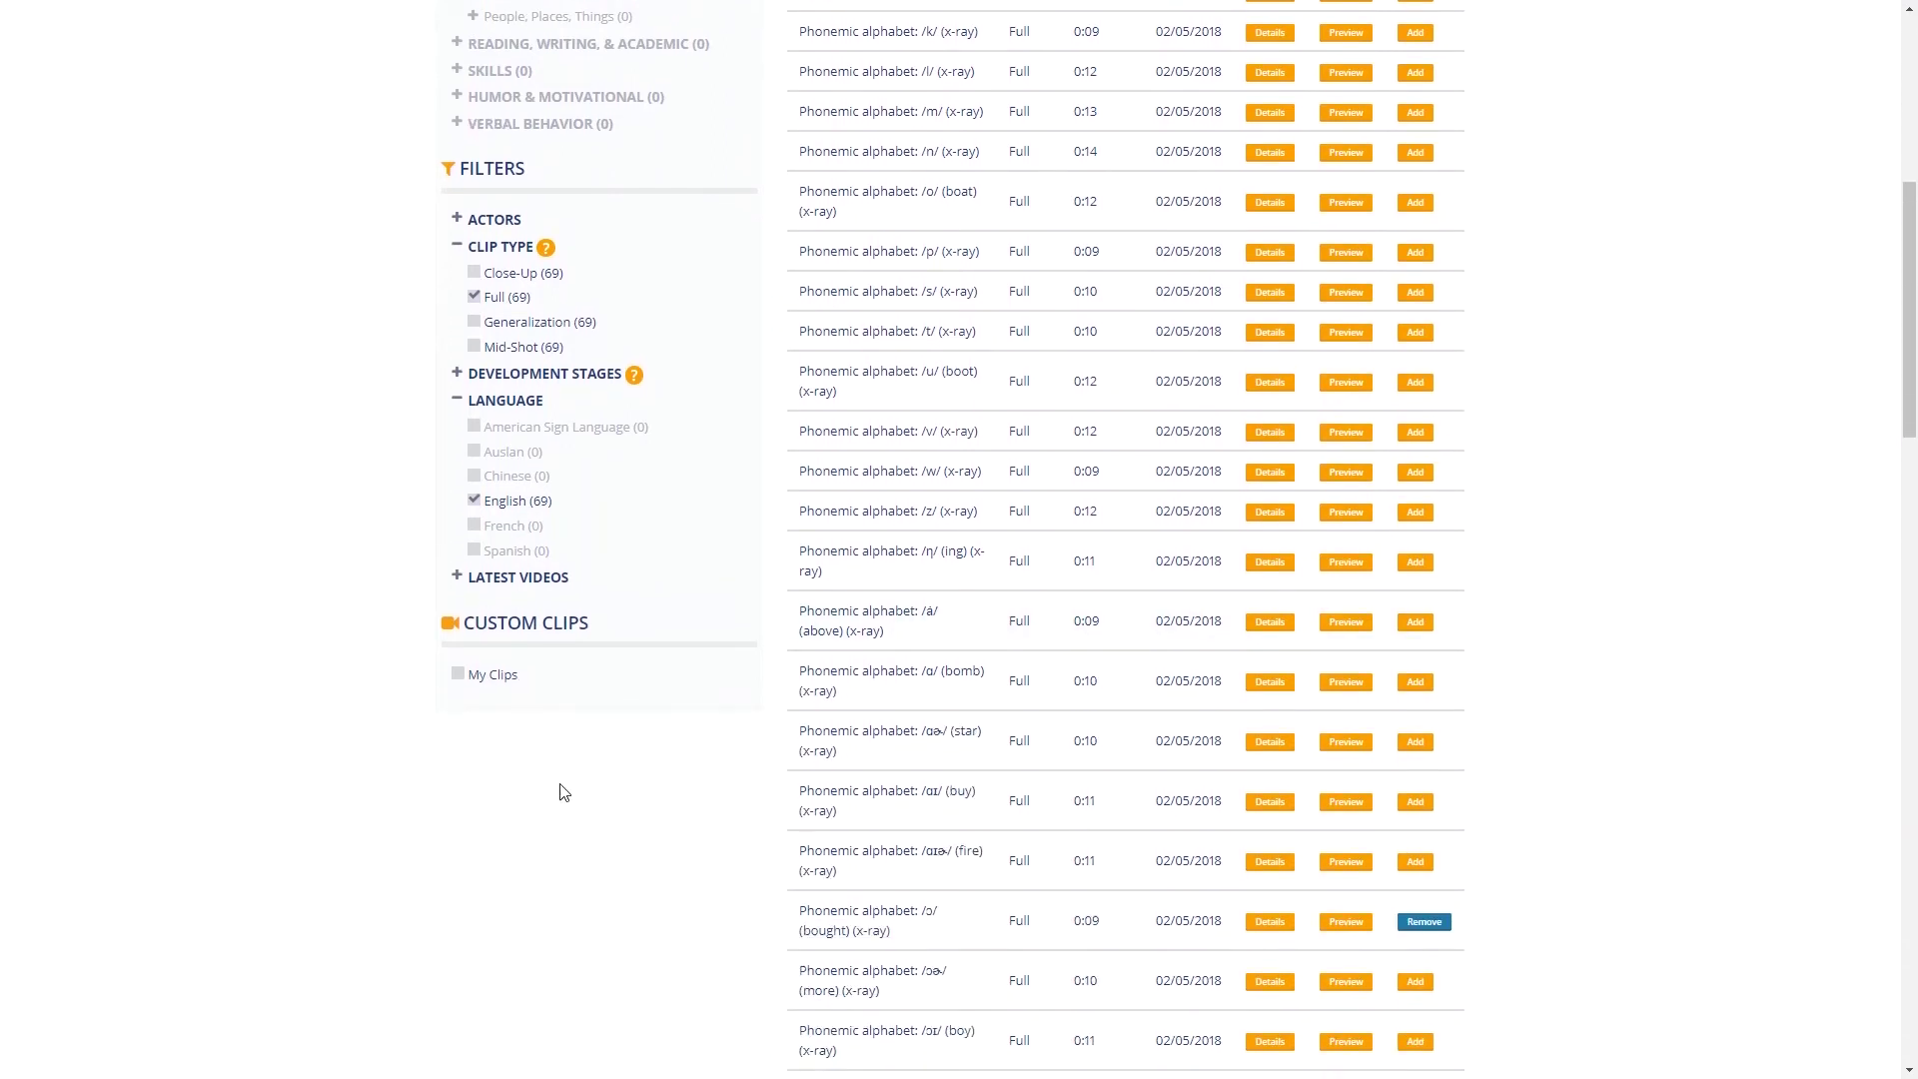
{"action": "left_click", "coordinate": [484, 679]}
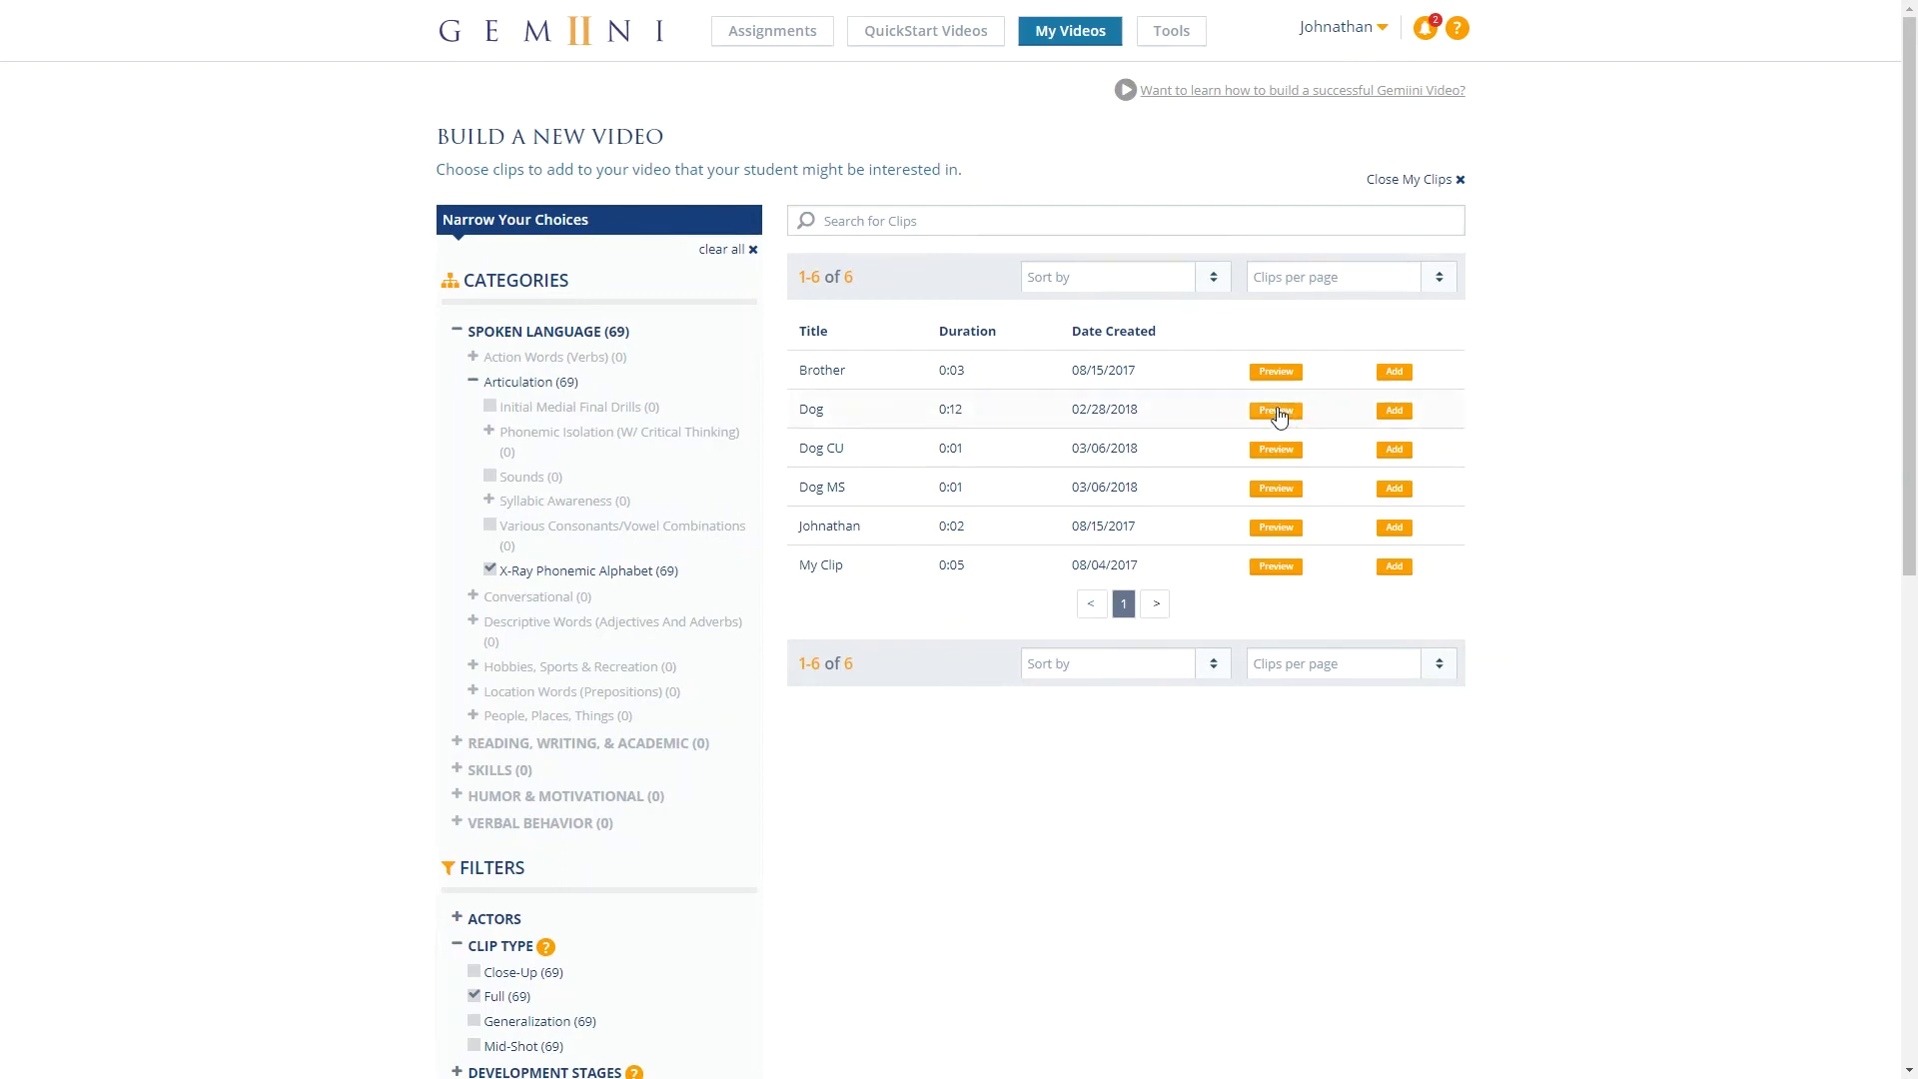
{"action": "left_click", "coordinate": [1400, 414]}
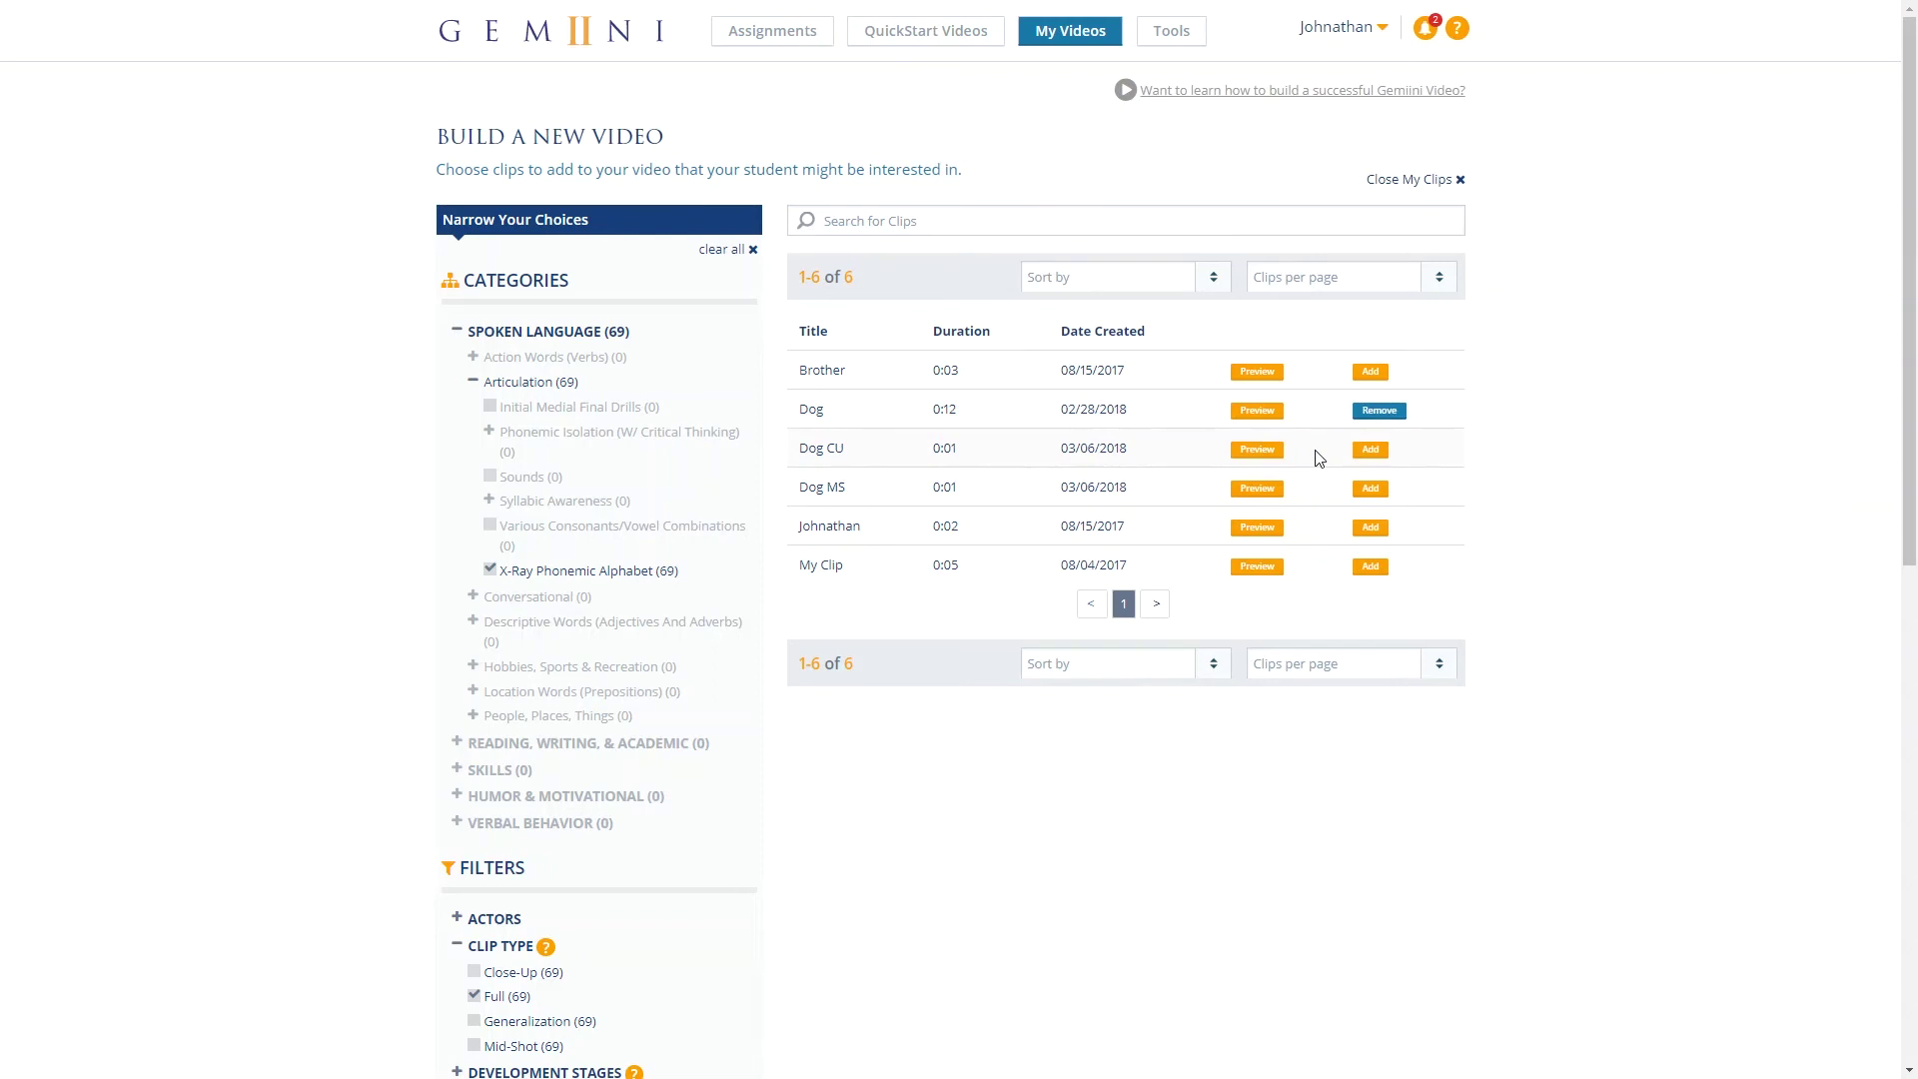
{"action": "left_click", "coordinate": [1261, 455]}
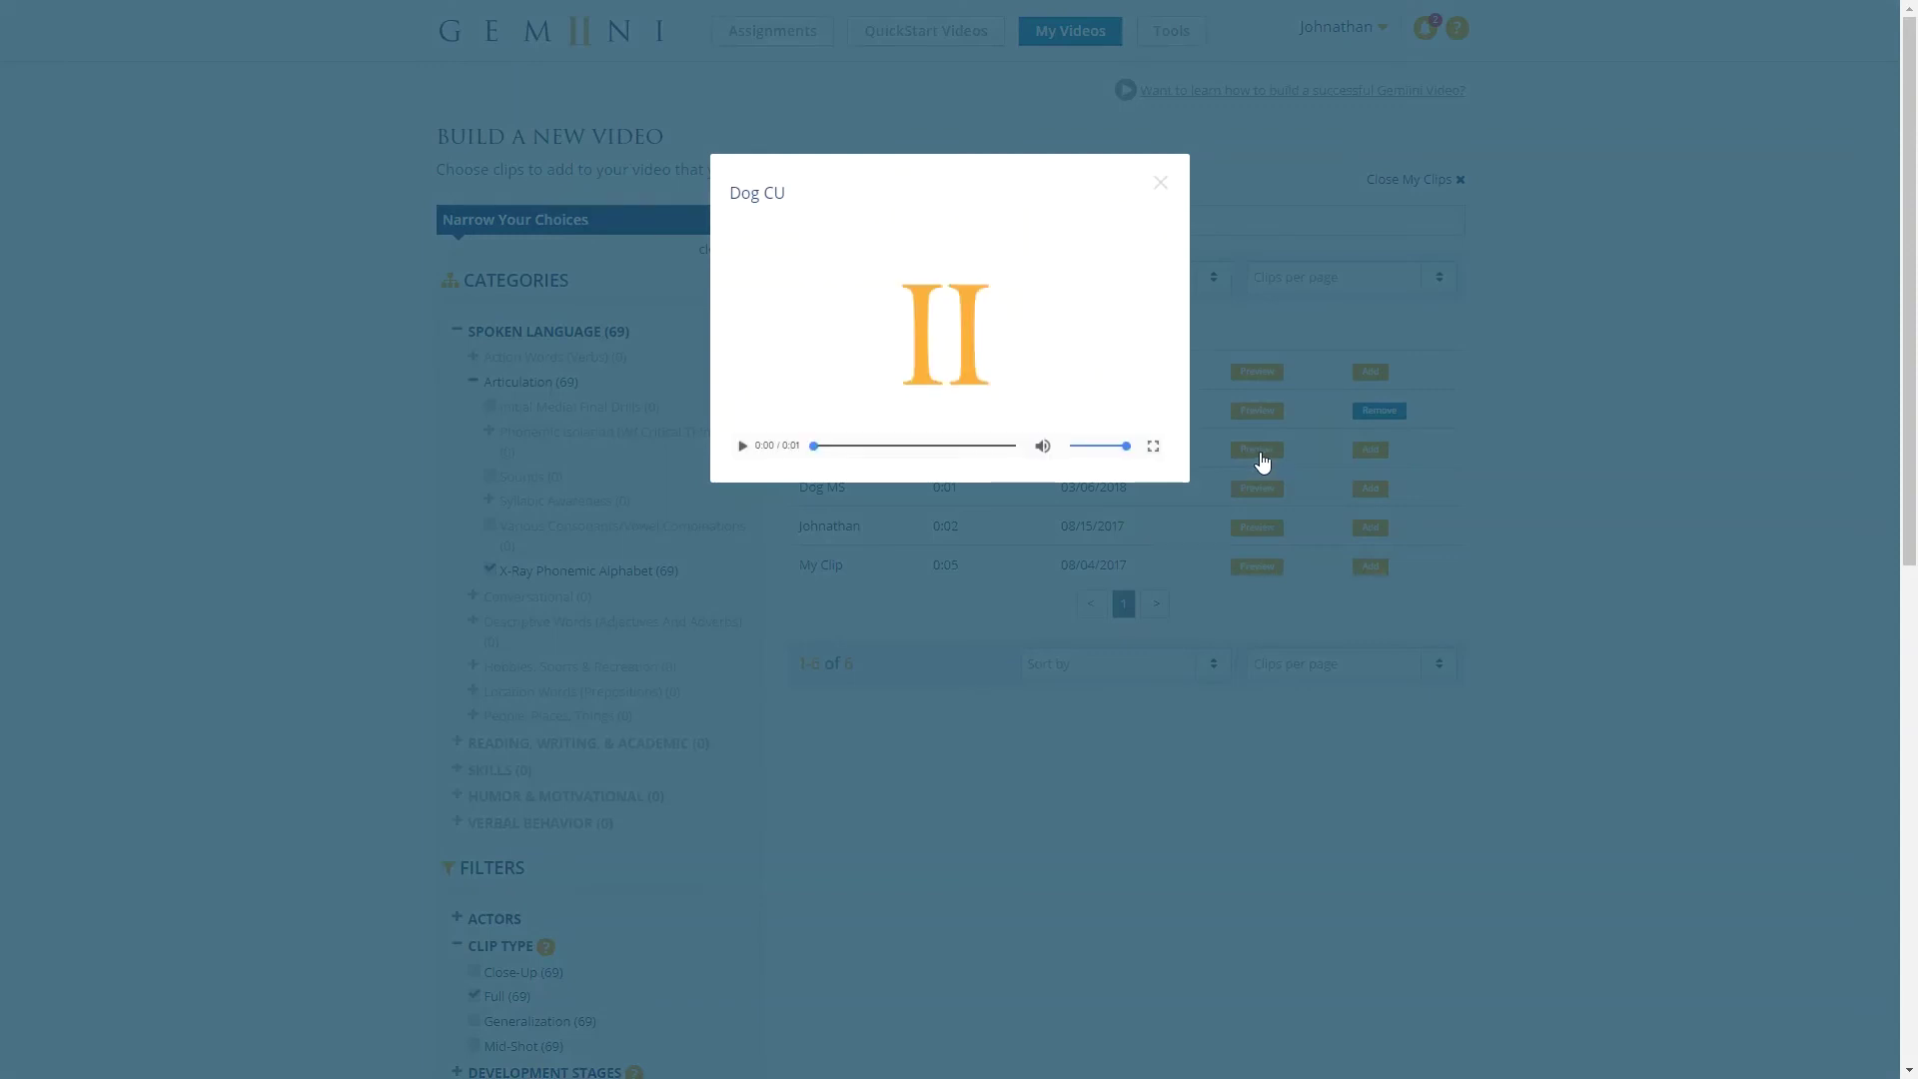
{"action": "left_click", "coordinate": [1159, 183]}
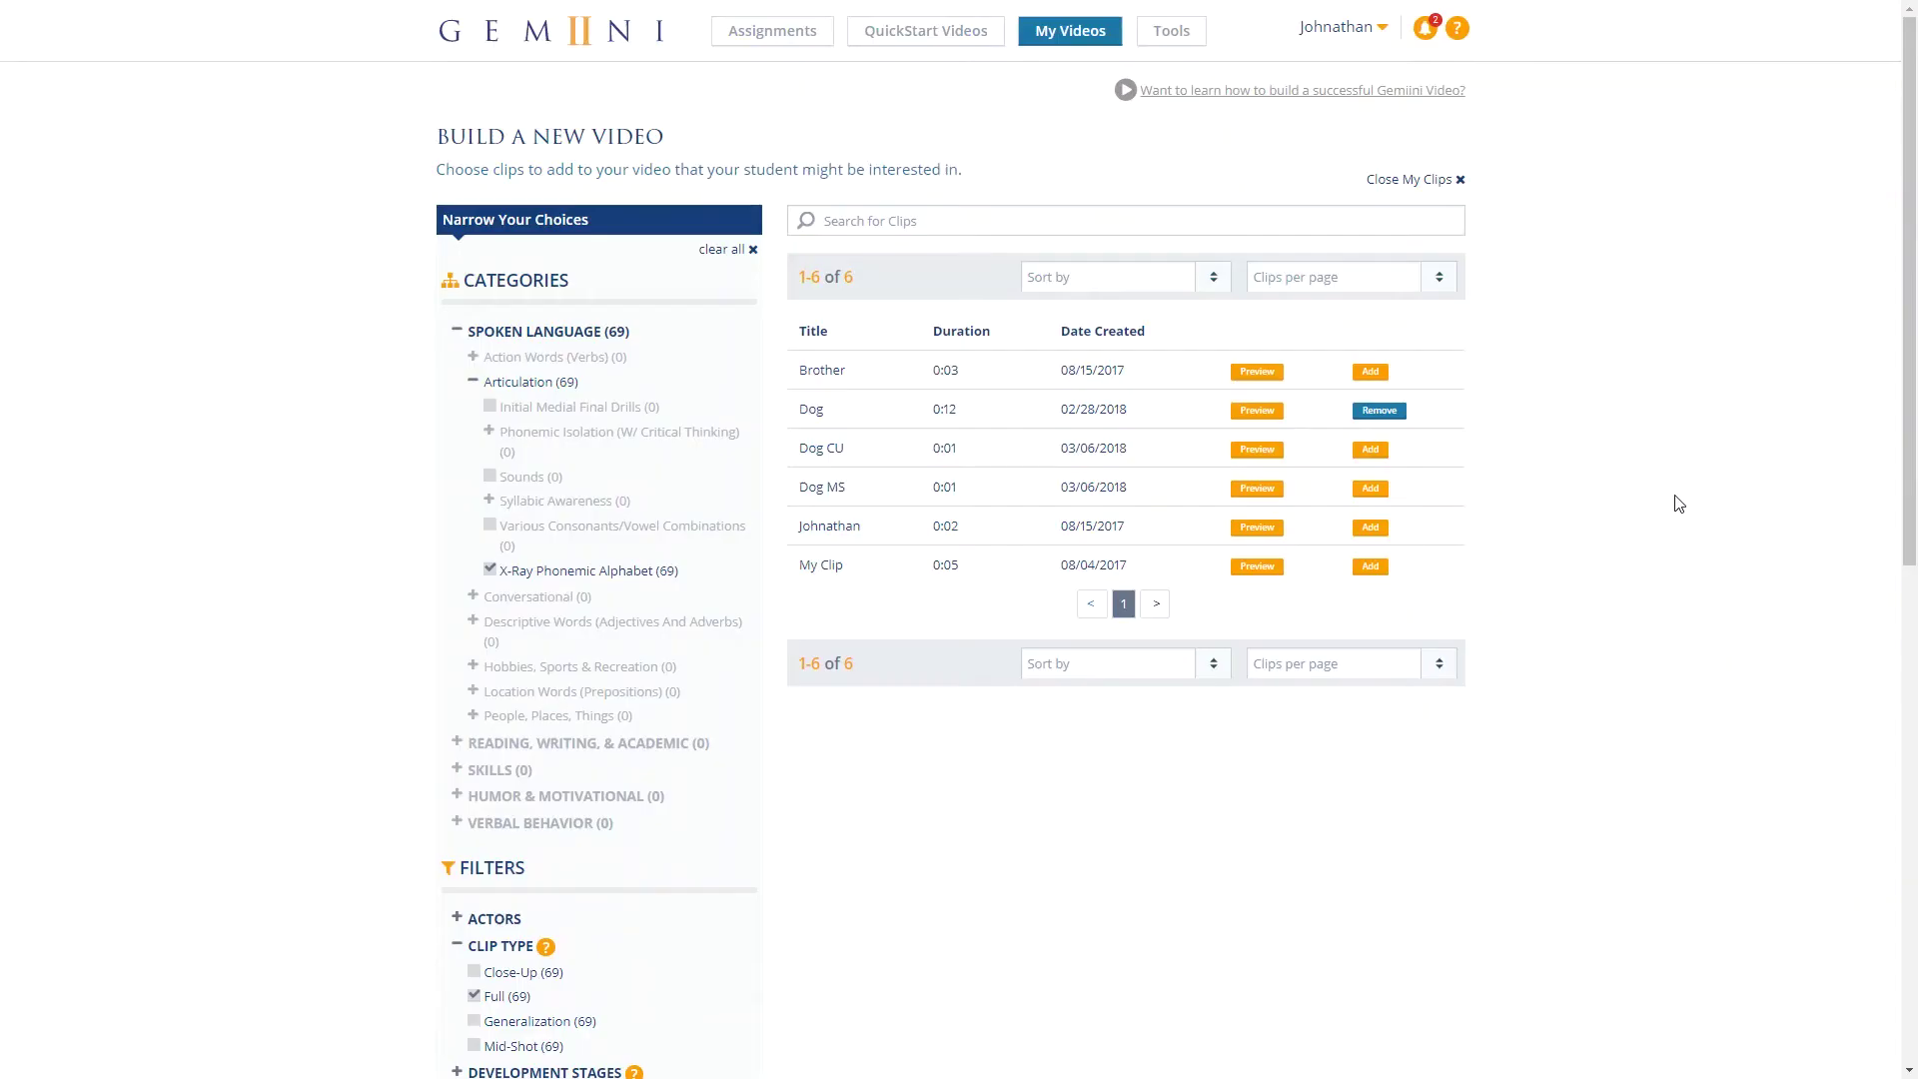
{"action": "left_click", "coordinate": [1370, 449]}
Step: Move the Dog CU clip ahead of the Dog clip in the video's clip order
{"action": "scroll", "coordinate": [1672, 512], "scroll_direction": "down", "scroll_amount": 10}
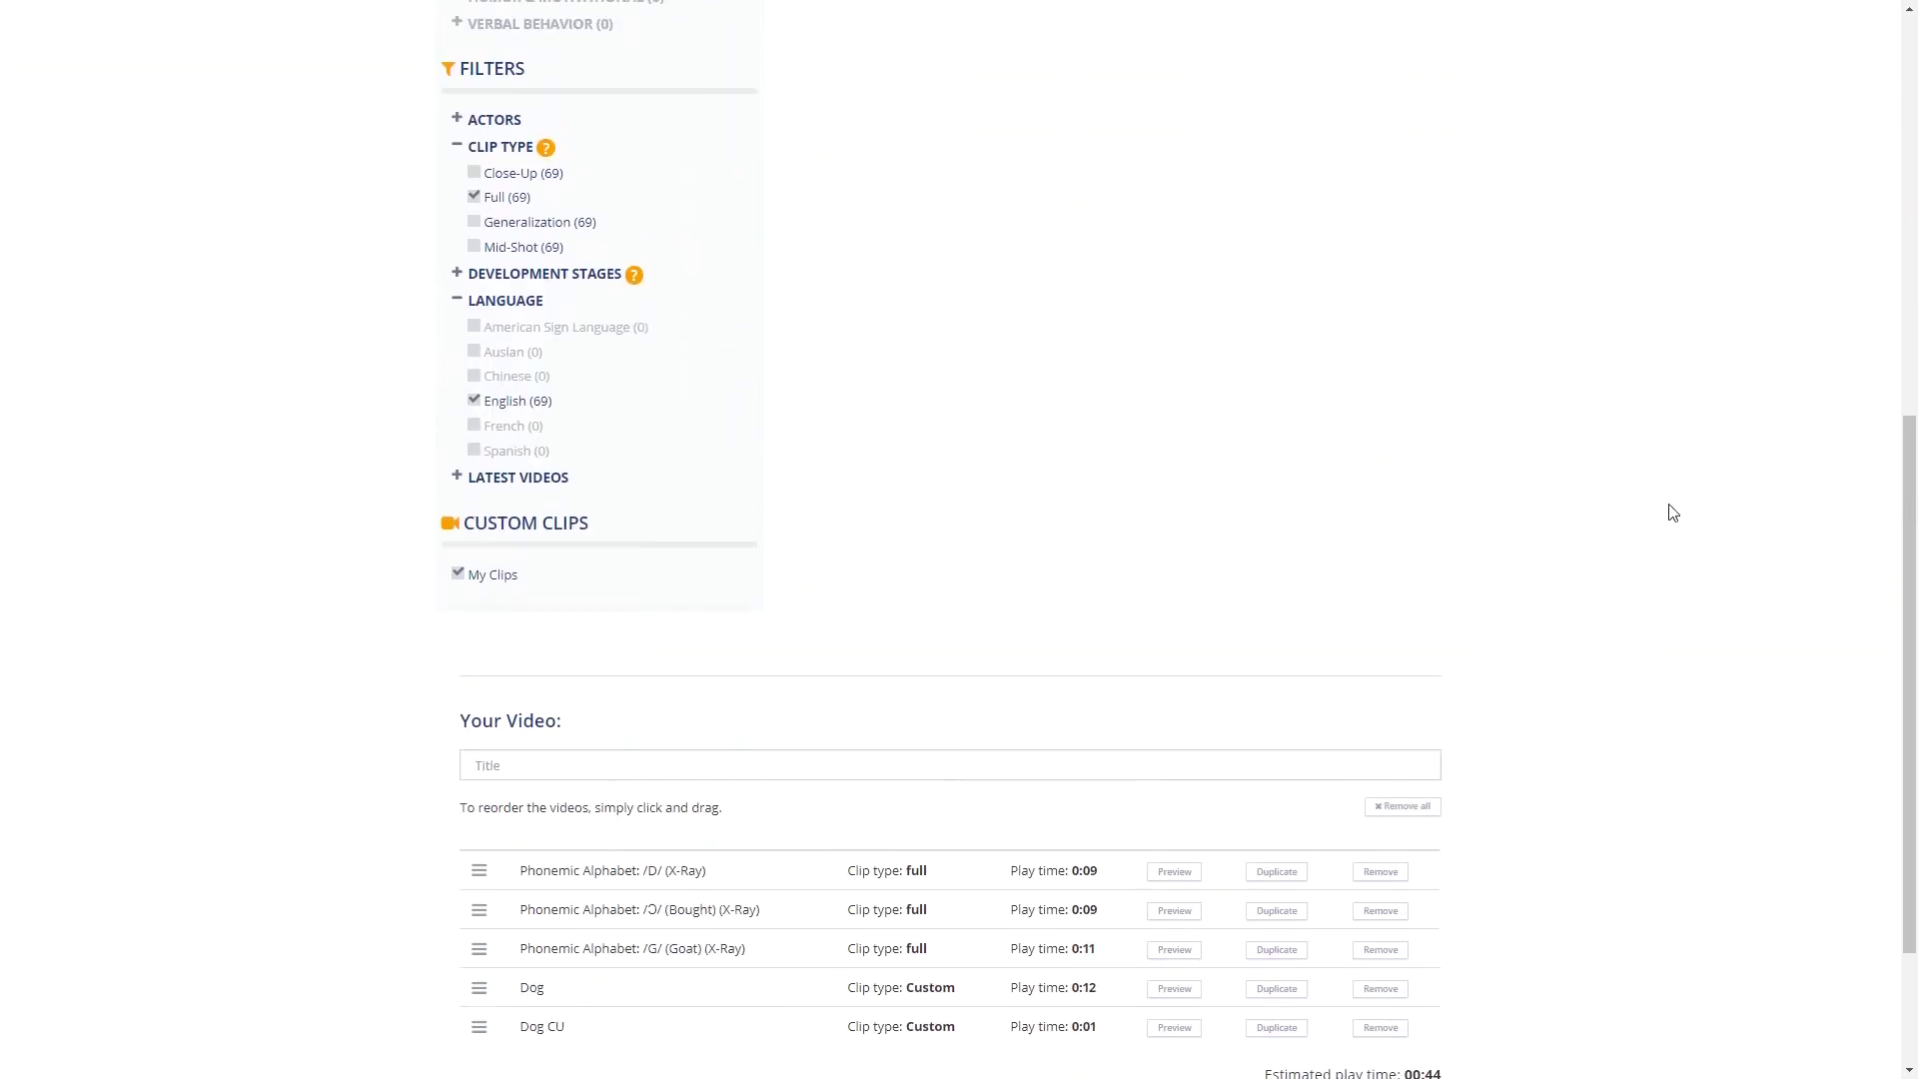
{"action": "scroll", "coordinate": [1672, 511], "scroll_direction": "down", "scroll_amount": 1}
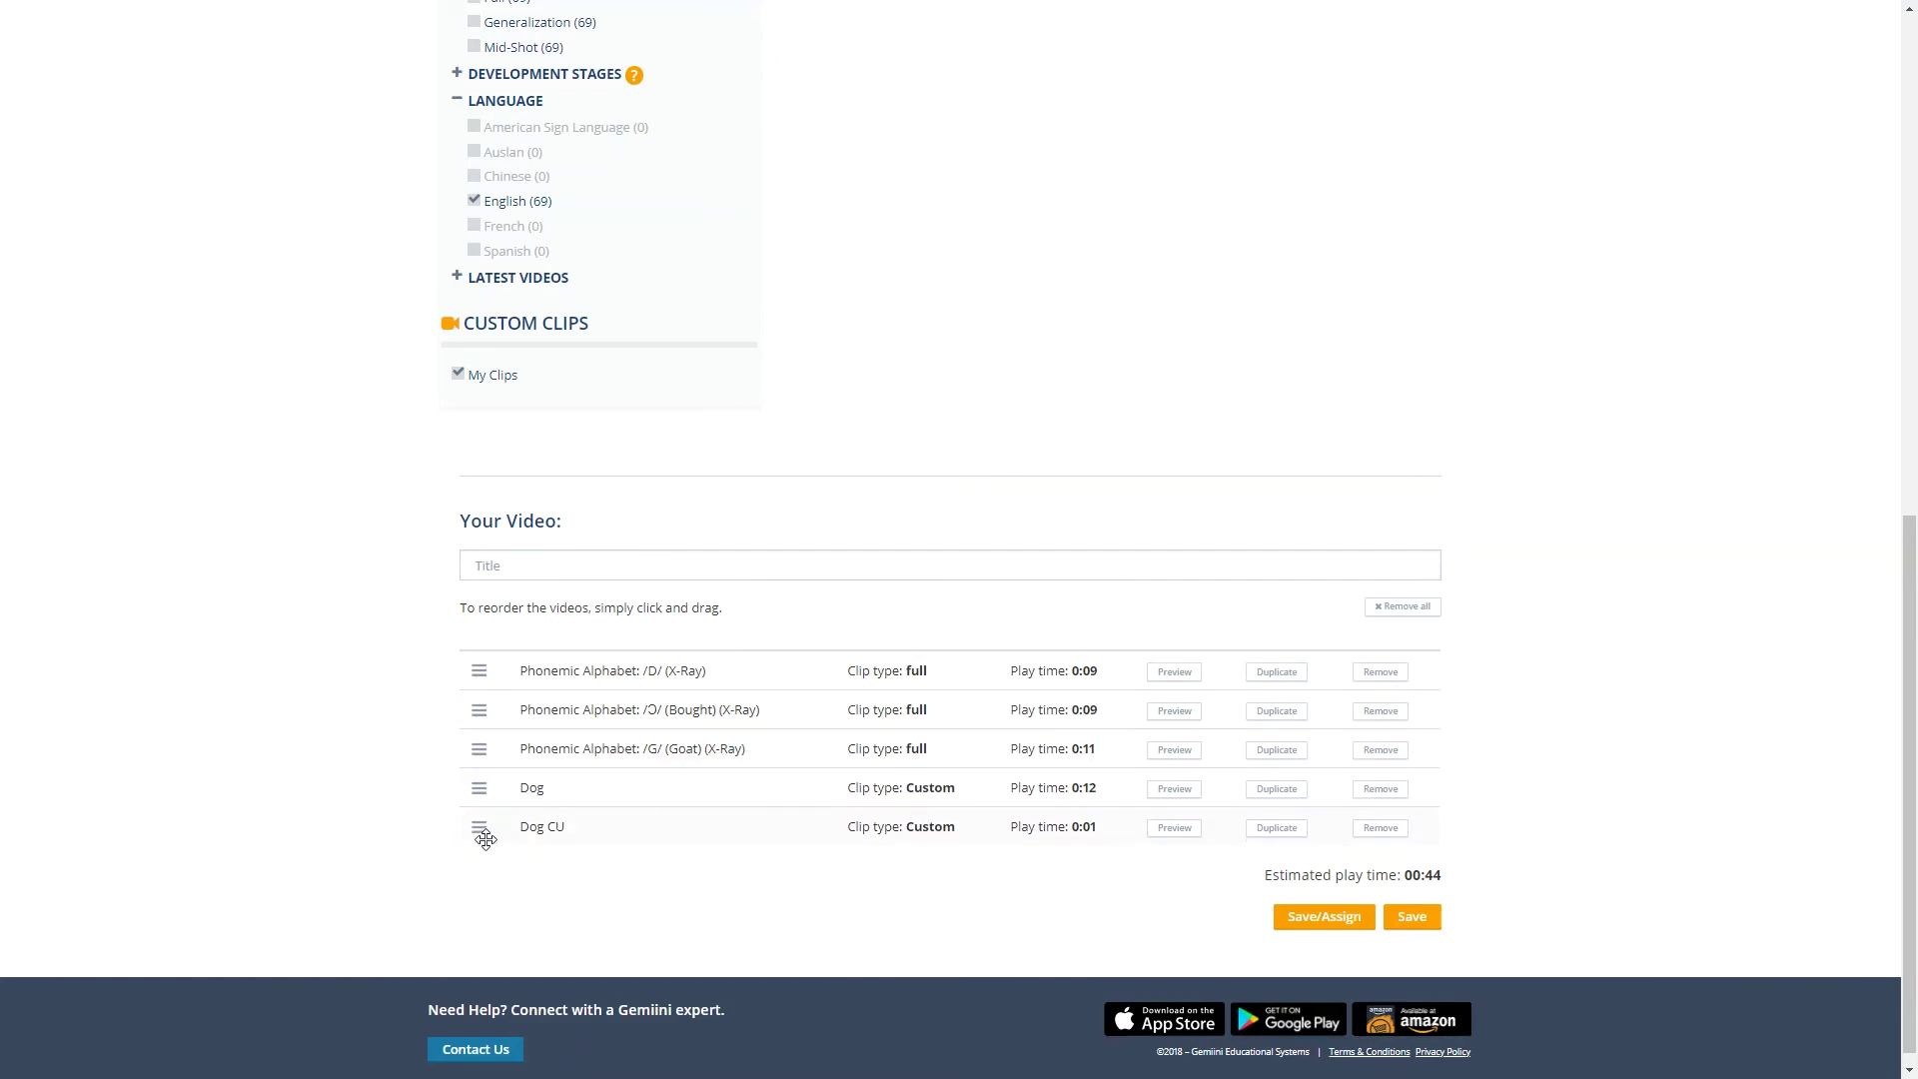
{"action": "left_click_drag", "start_coordinate": [486, 839], "coordinate": [483, 788]}
Step: Save the video under the title Dog - Teaching Sounds and open its preview
{"action": "left_click", "coordinate": [928, 559]}
{"action": "type", "text": "Dog - Teaching Sounds"}
{"action": "left_click", "coordinate": [1430, 914]}
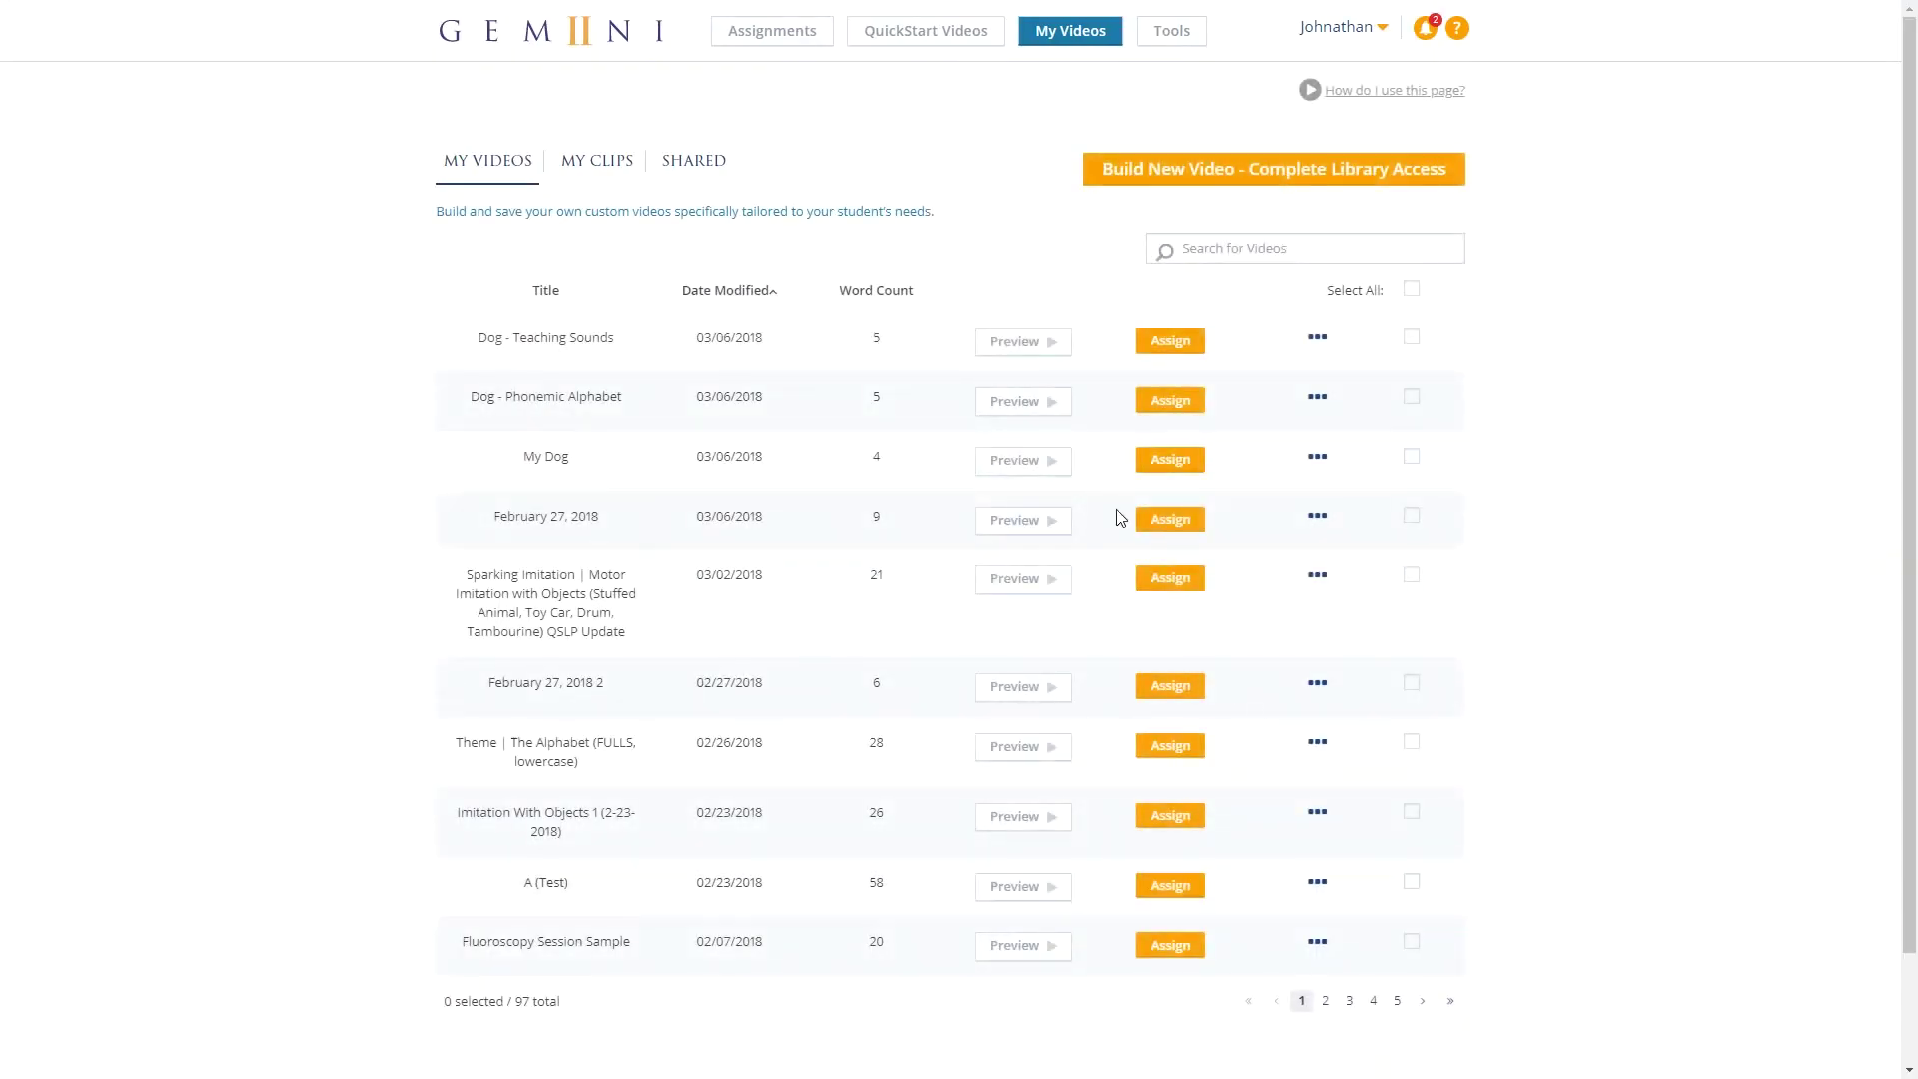
{"action": "left_click", "coordinate": [1059, 347]}
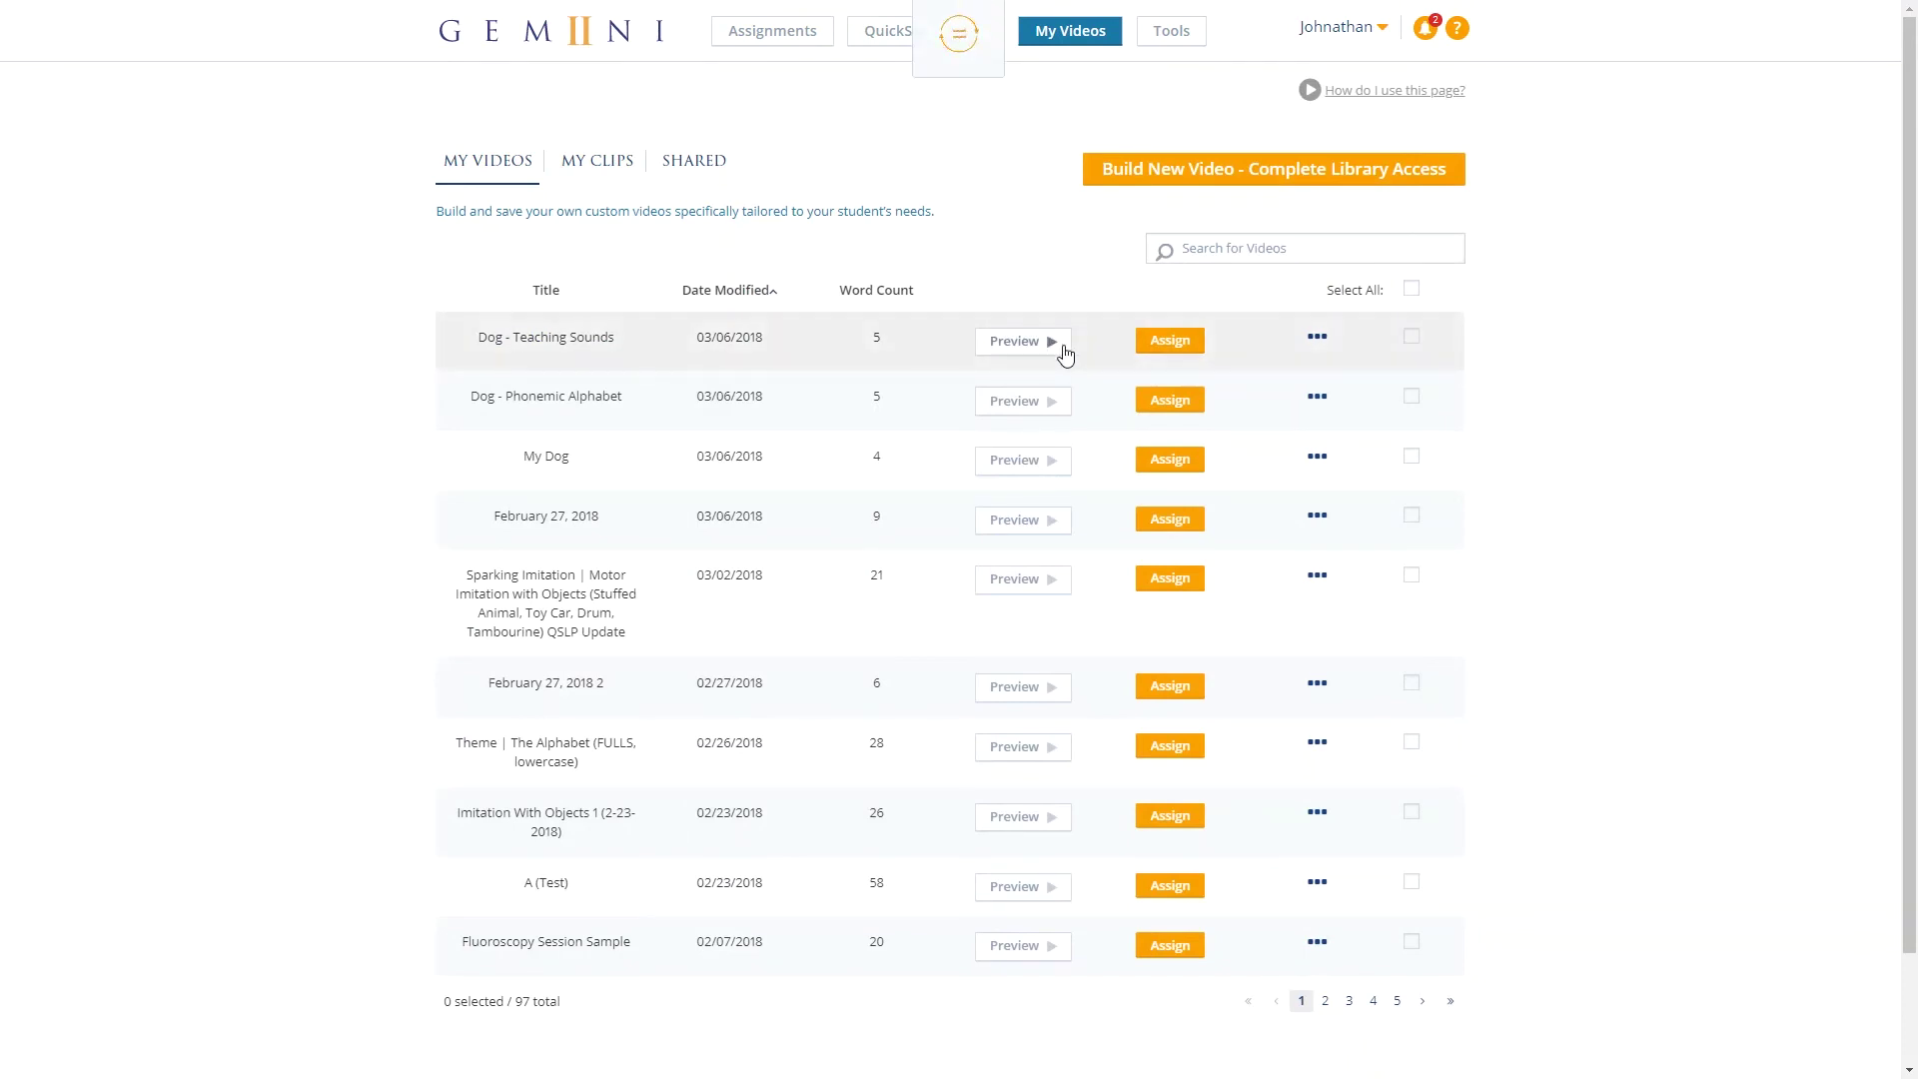